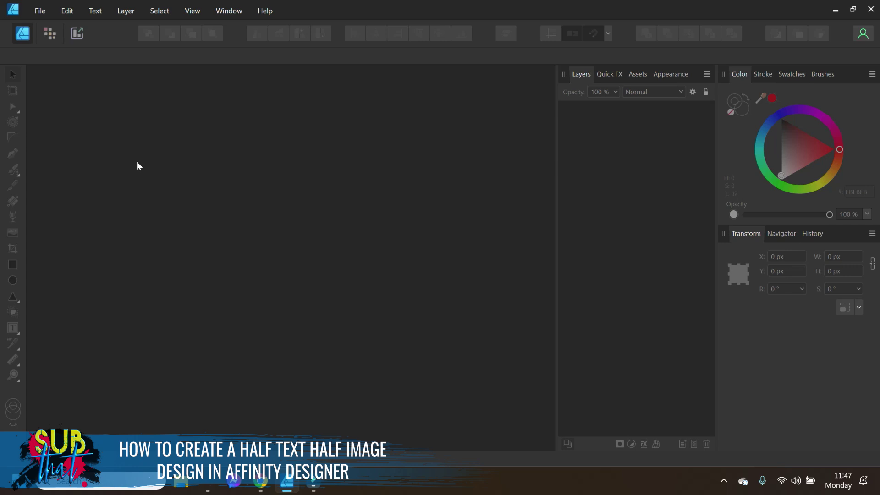
- Create a 5000 × 5000 px, 300 DPI GENERAL SQUARE document with sRGB and a transparent background
click(40, 11)
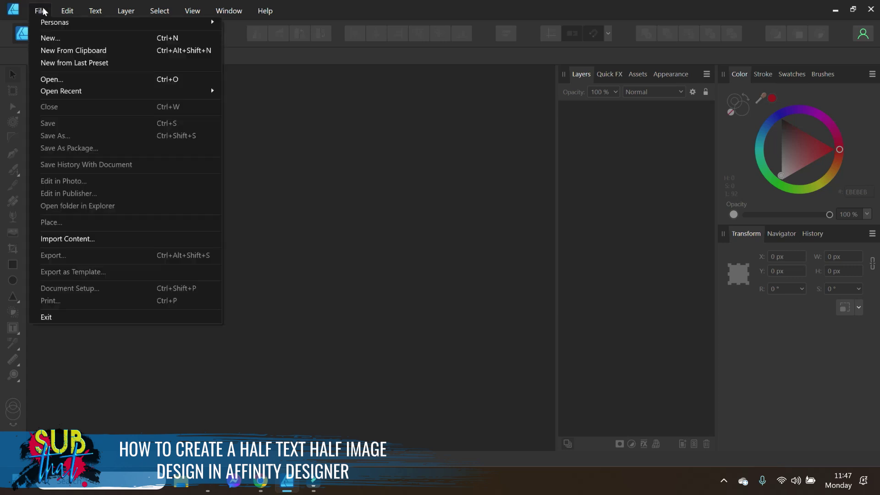
click(59, 37)
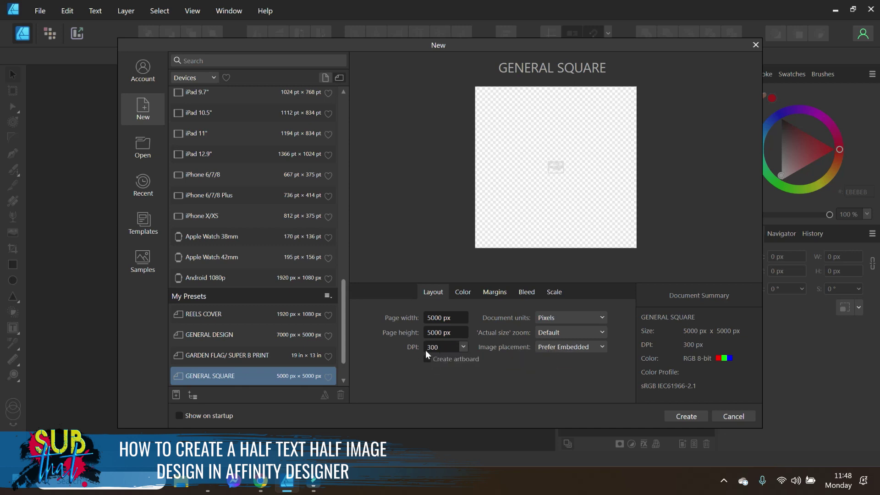
click(458, 291)
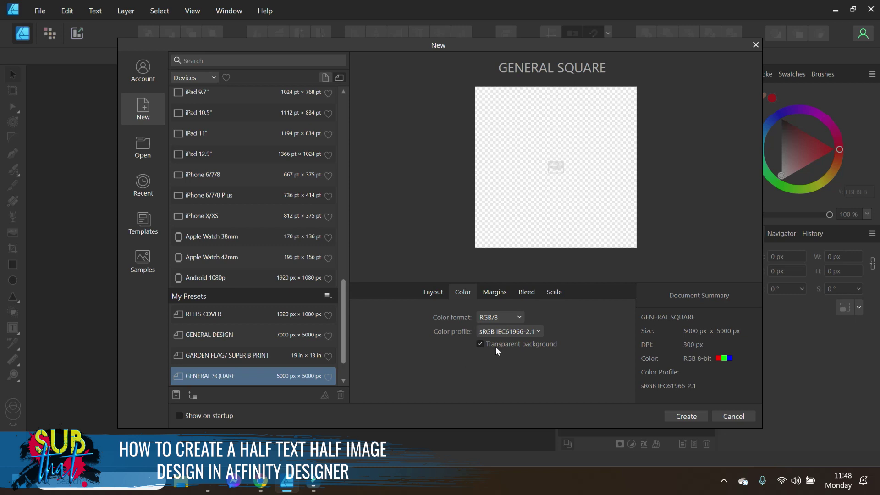
click(537, 332)
scroll(574, 284, up, 10)
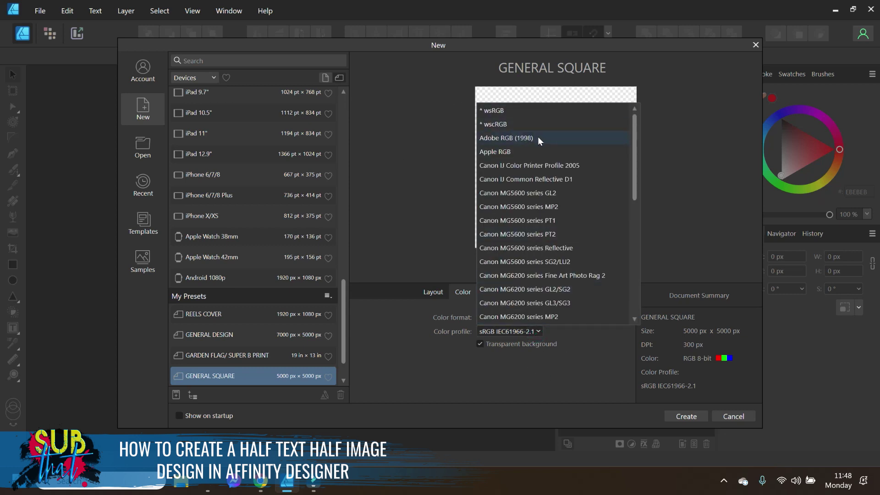
click(617, 366)
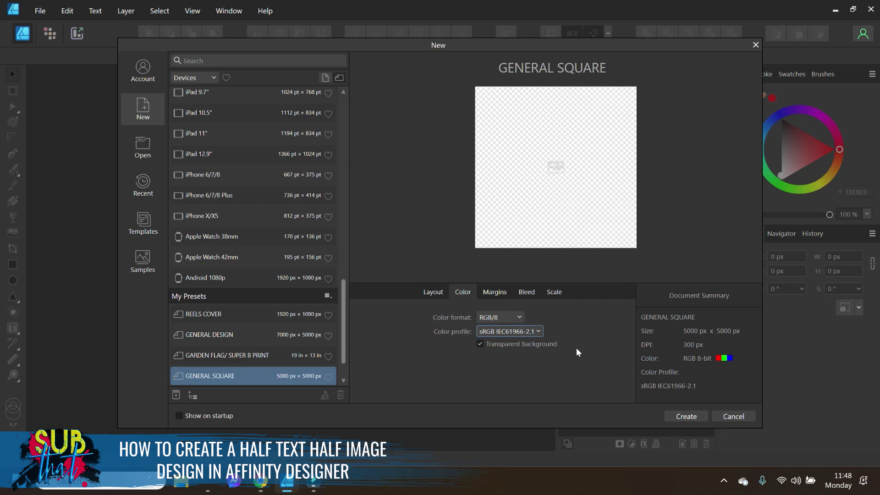
click(676, 415)
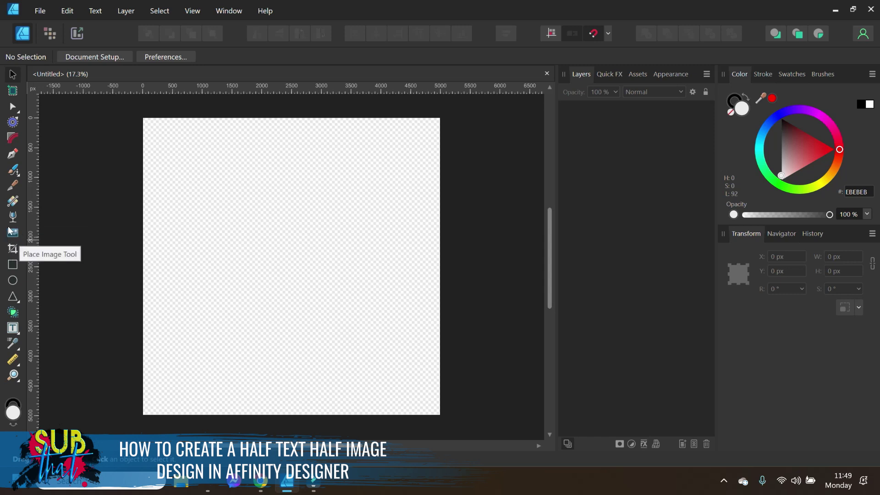
- Place FLORAL HEART_DDD.png at the page's top-left and enlarge it to about 3694.9 × 5213.3 px
click(46, 14)
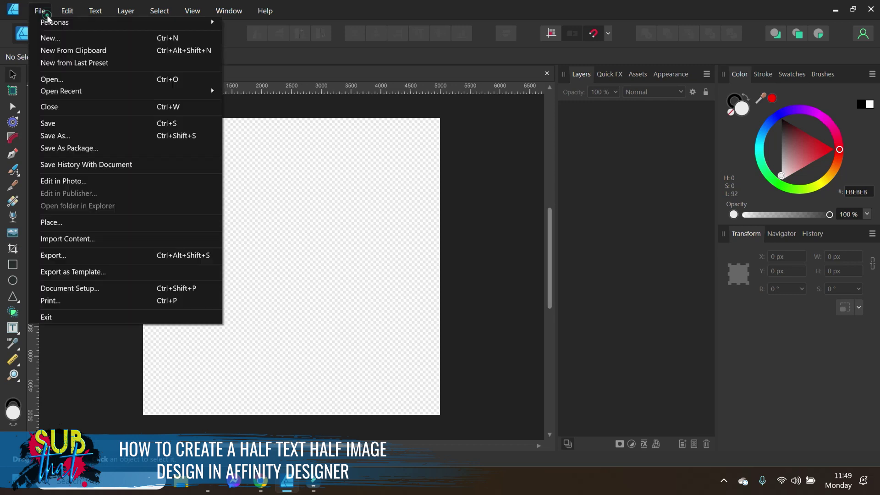
click(72, 222)
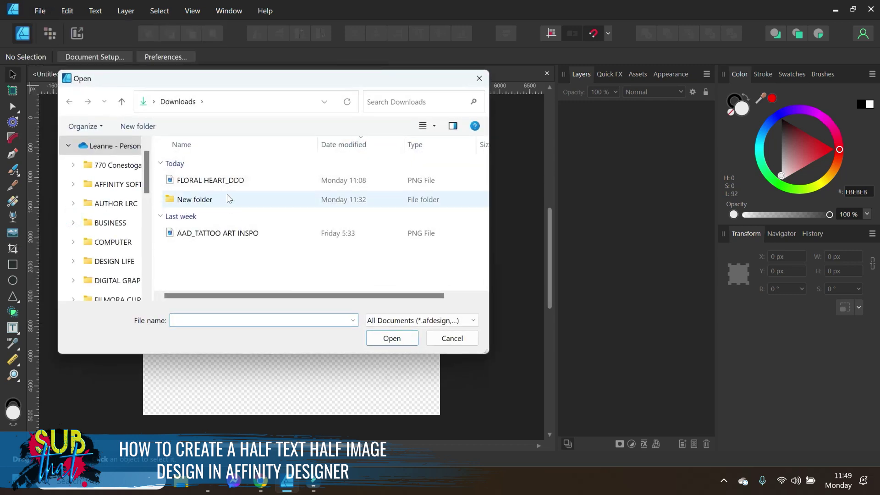
click(226, 180)
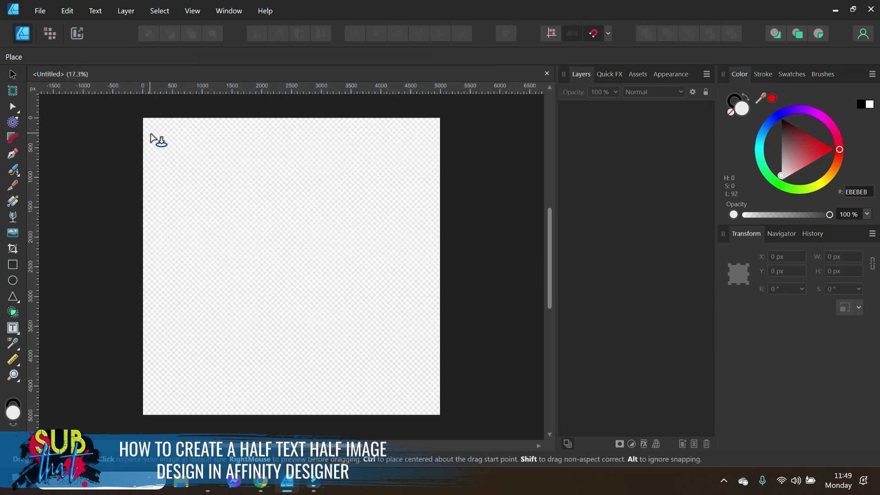
drag(143, 127, 385, 409)
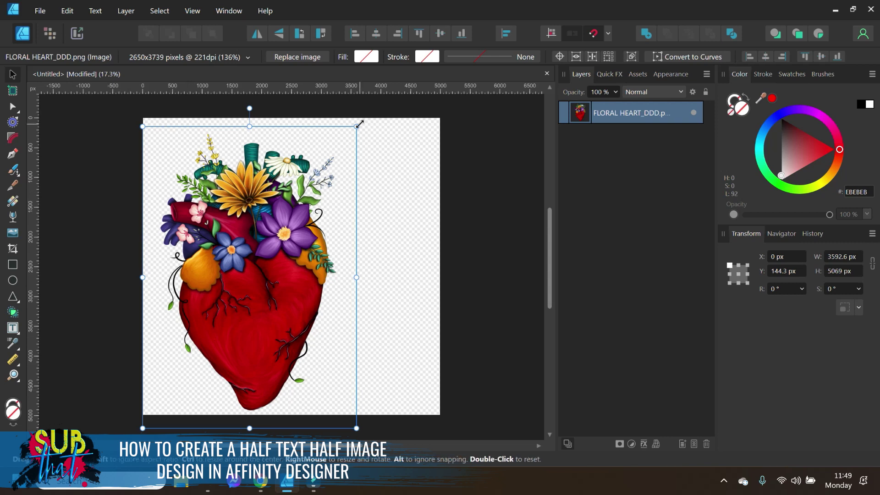
drag(359, 123, 362, 118)
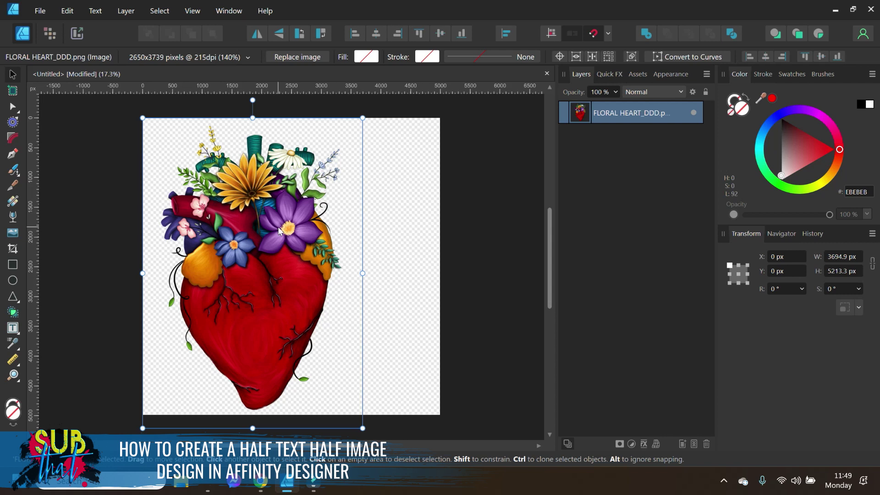
drag(366, 117, 385, 126)
- Rasterize the floral heart image and crop its right edge slightly inward
right_click(234, 322)
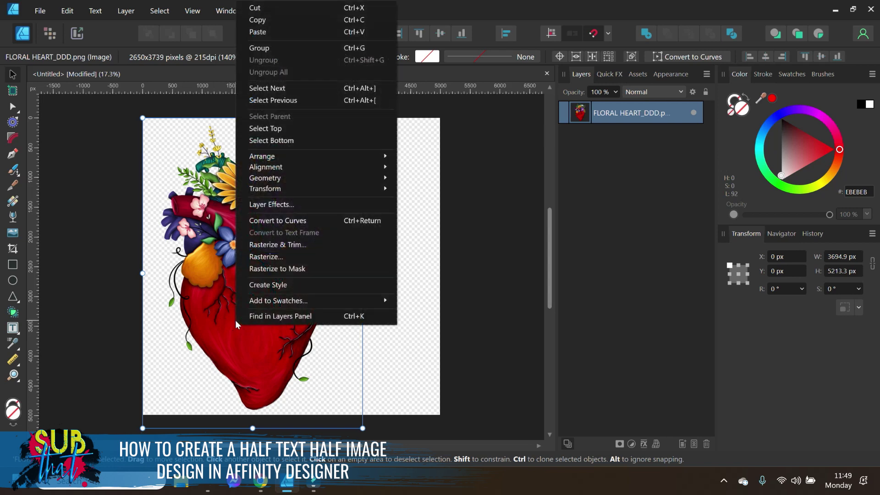
click(284, 258)
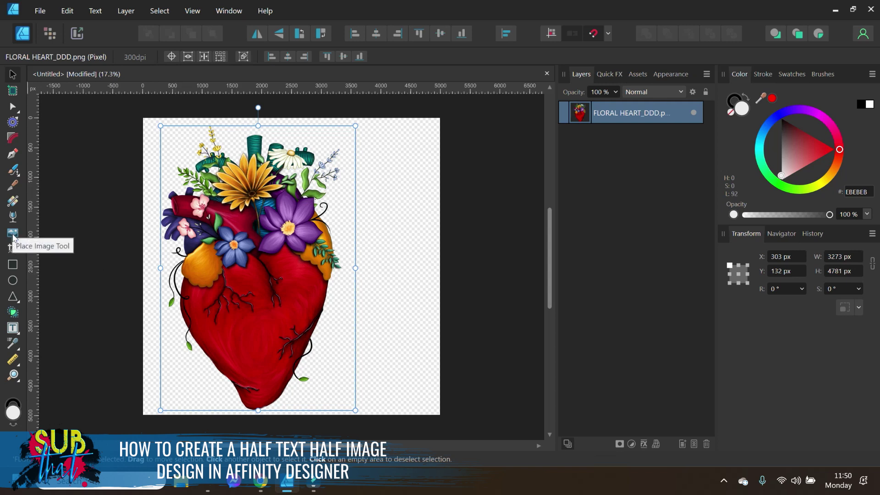
click(12, 250)
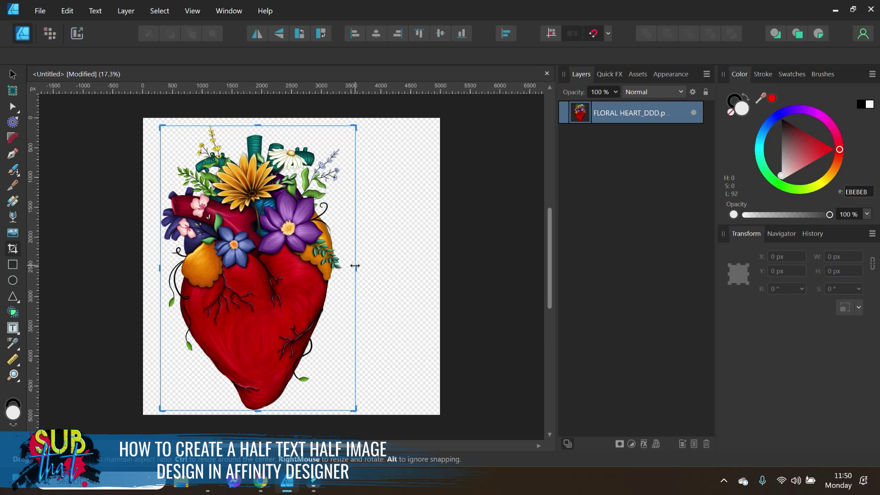
drag(355, 265, 344, 264)
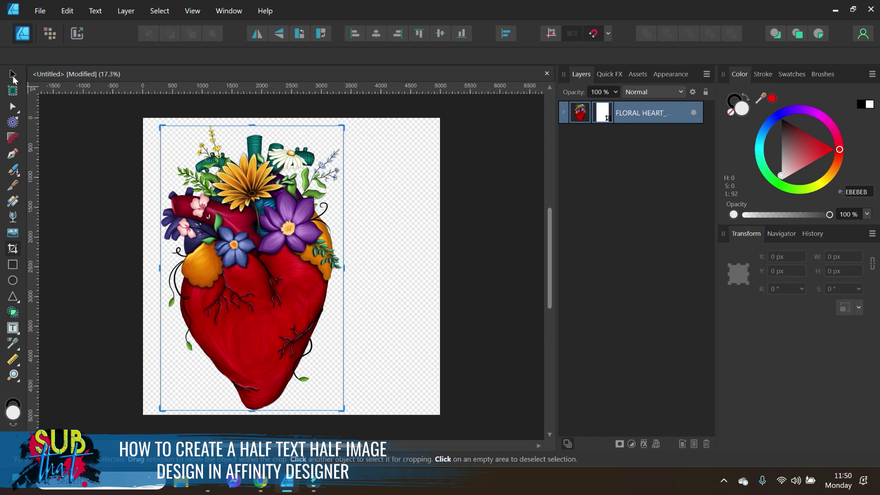
- Centre the heart horizontally on the page at 964.5, 109.5 px
click(13, 76)
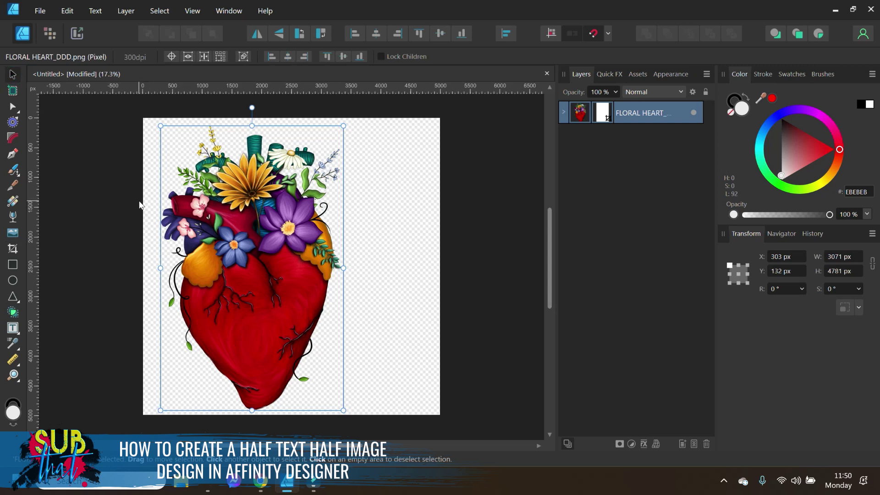
drag(246, 287, 285, 289)
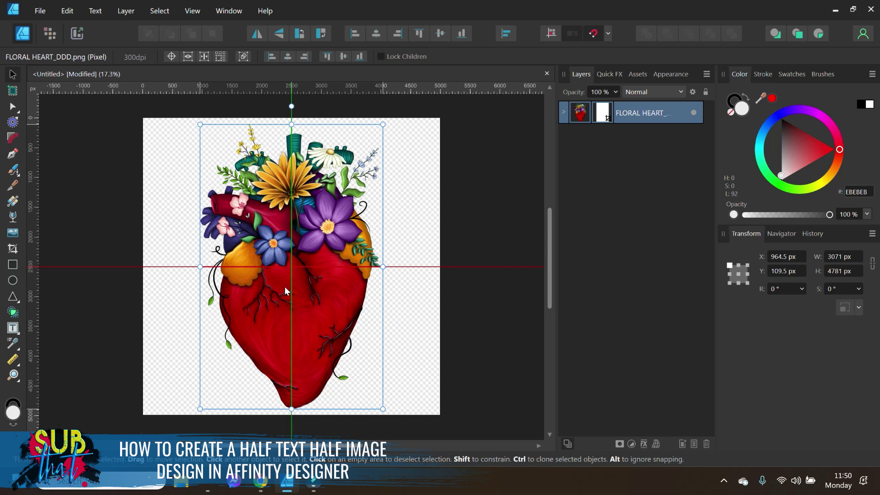
drag(284, 287, 287, 286)
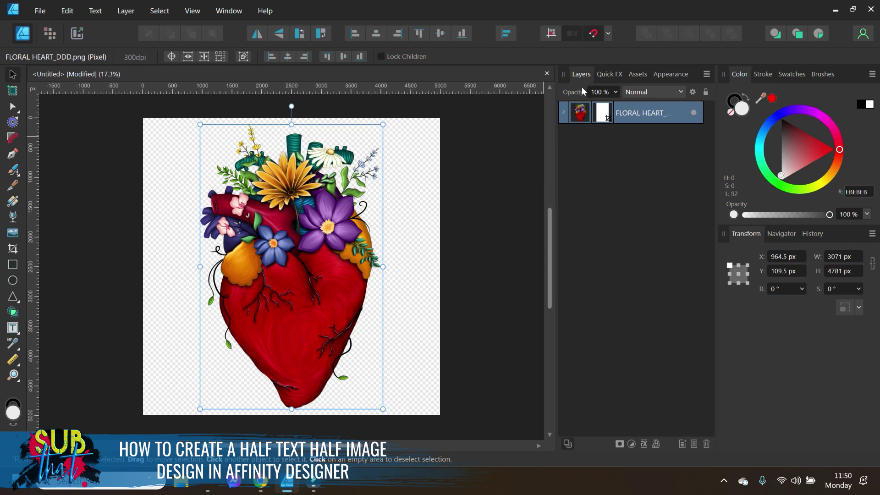
- Duplicate the floral heart layer and hide the top copy
right_click(576, 116)
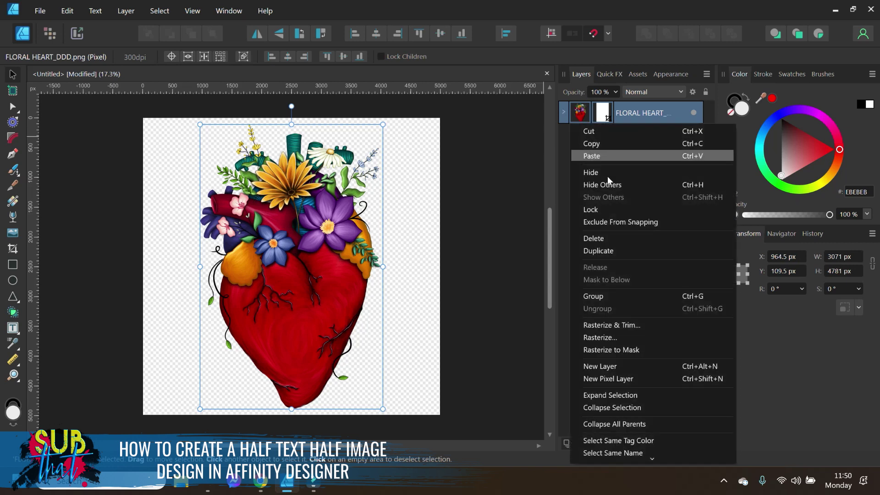
click(606, 252)
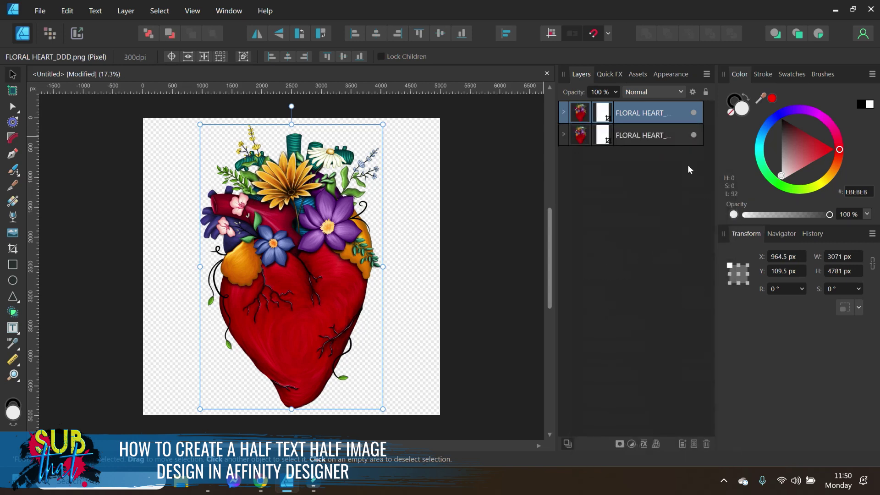
click(694, 114)
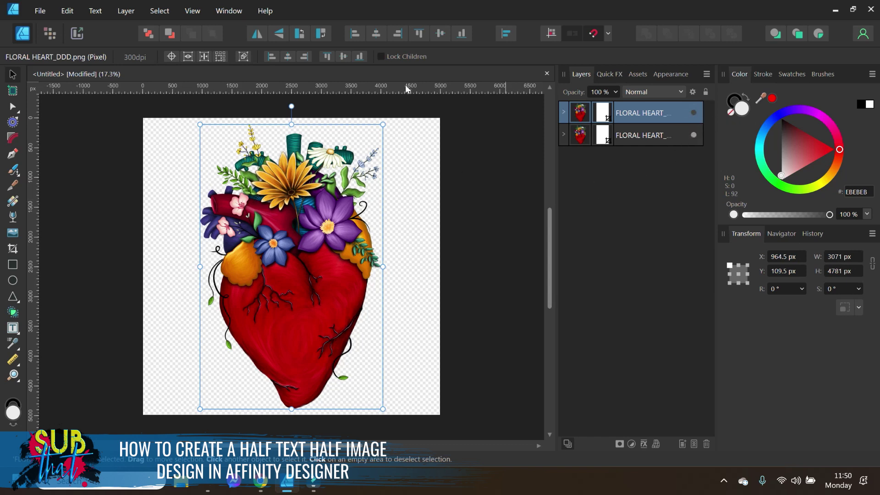
click(409, 217)
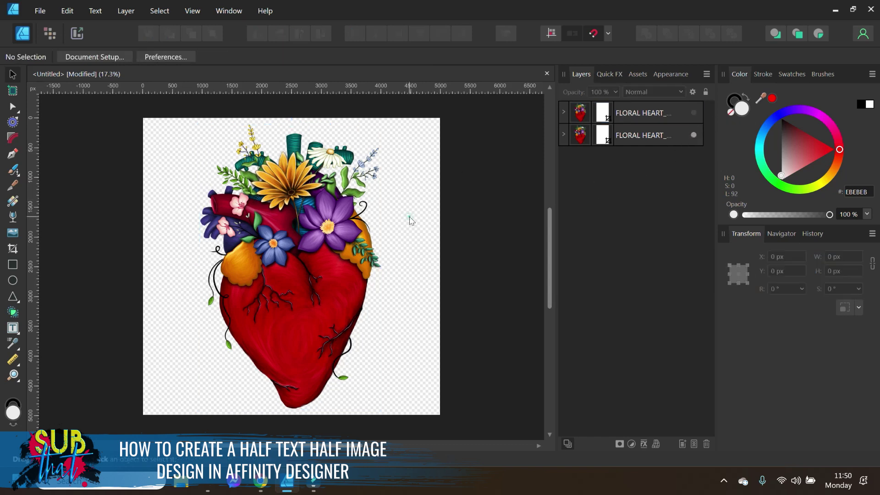
- Draw a stroke-less grey rectangle over the right half and layer it between the heart copies
click(13, 266)
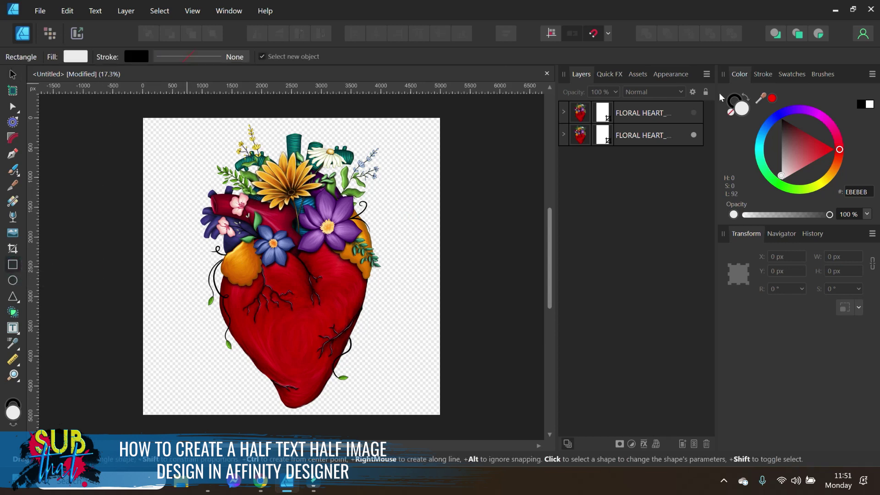
click(733, 96)
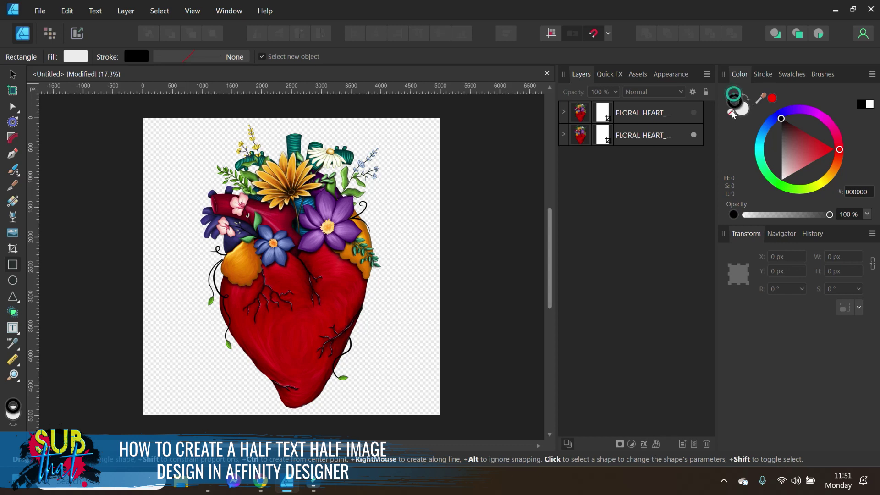
click(731, 112)
click(742, 108)
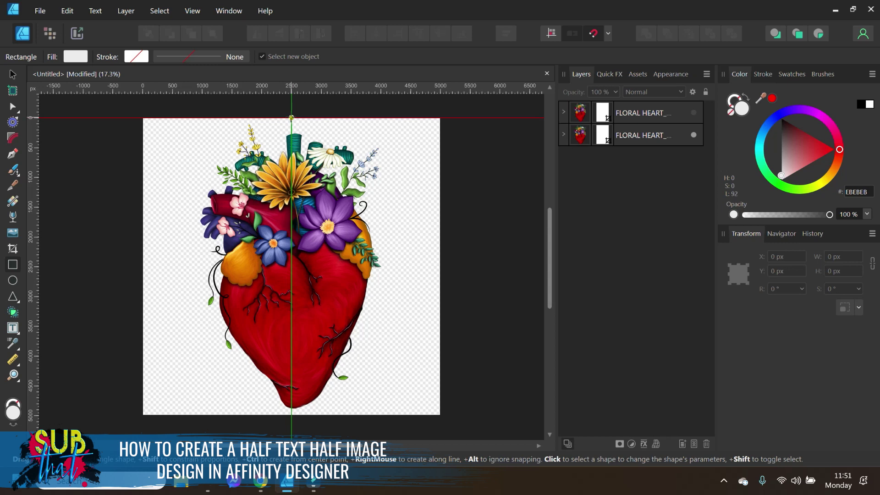
drag(291, 118, 417, 412)
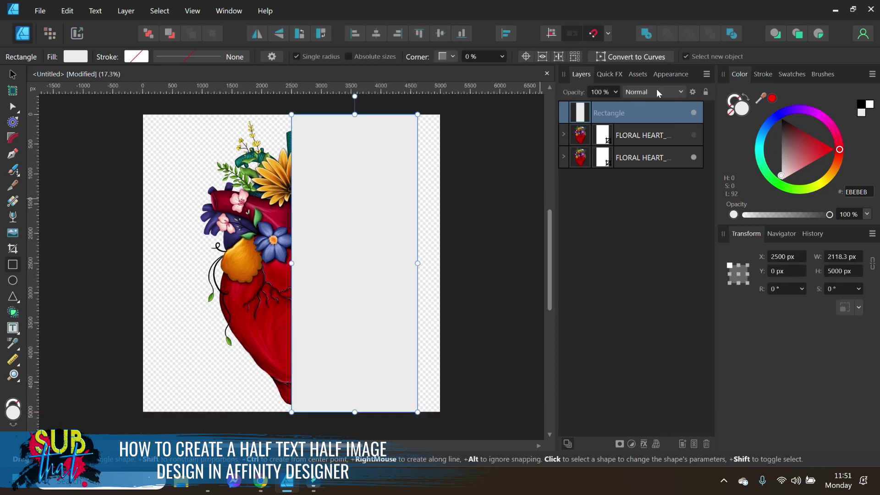
drag(589, 109, 577, 146)
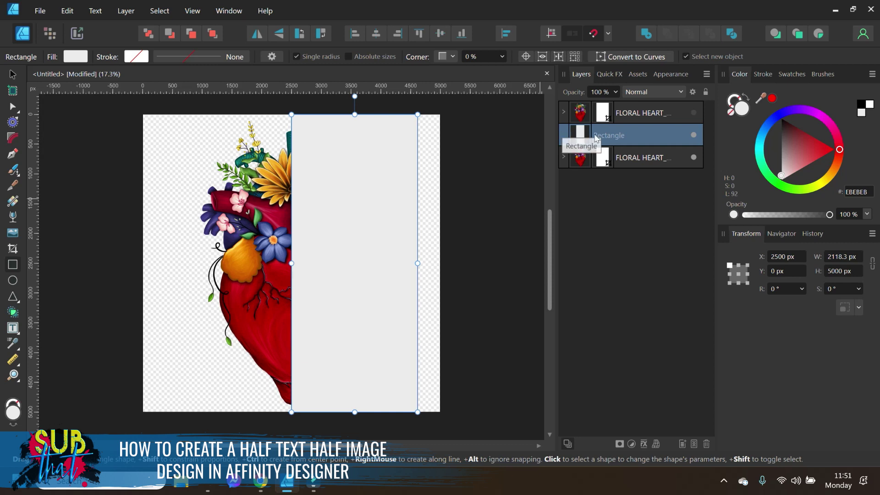
- Set the rectangle's blend mode to Erase
click(668, 92)
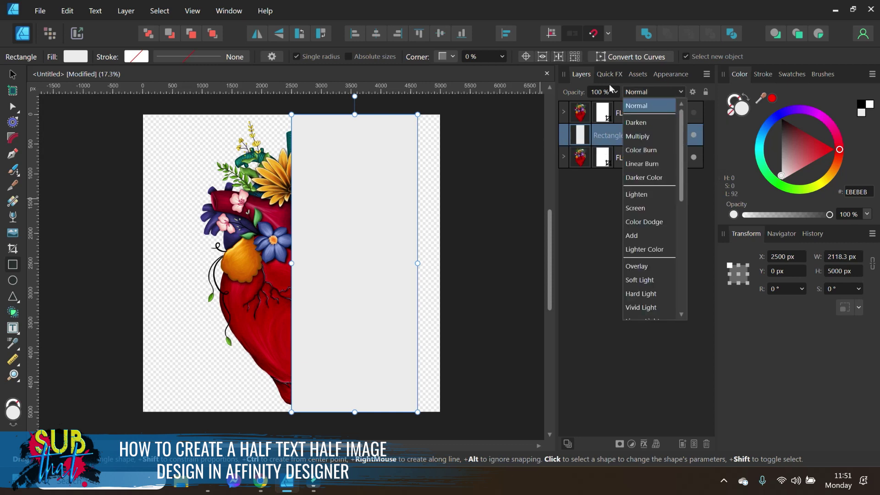
scroll(655, 243, down, 6)
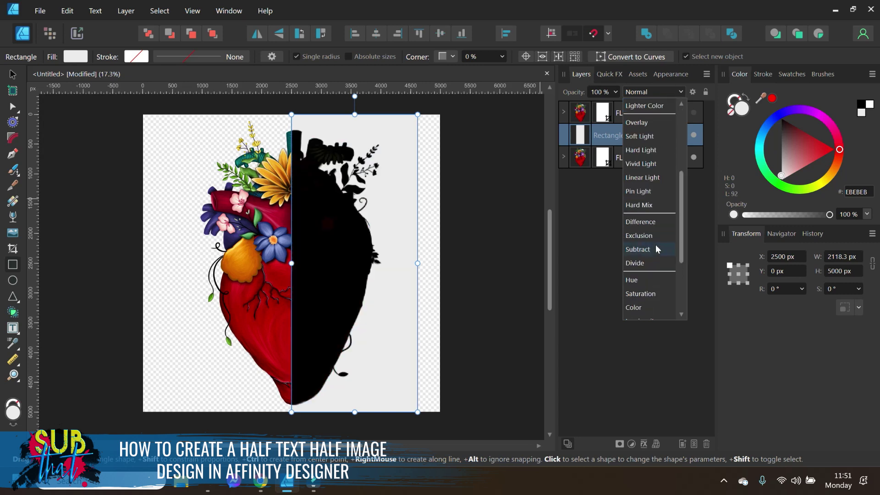
click(650, 312)
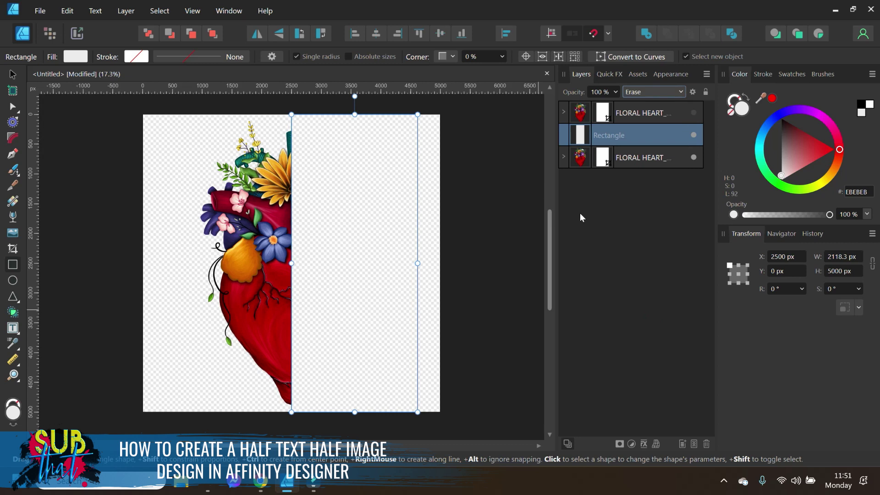
- Group the rectangle with the lower floral heart layer, then deselect
ctrl+click(584, 163)
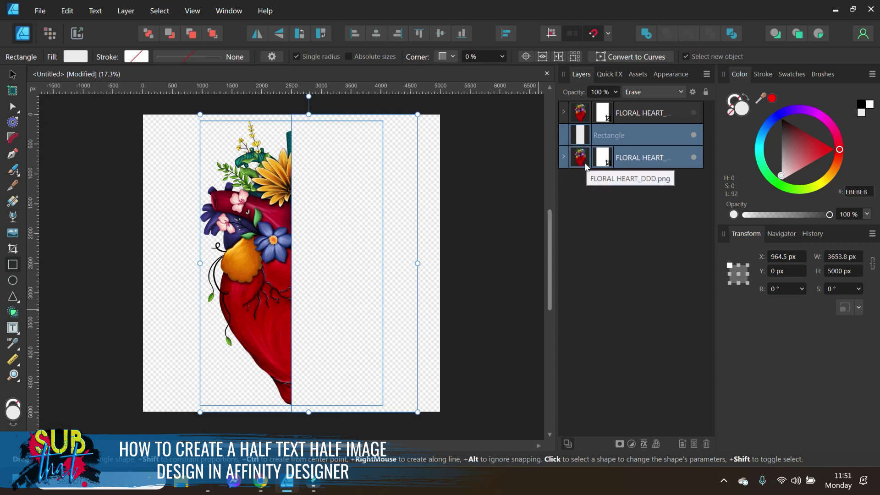
right_click(586, 166)
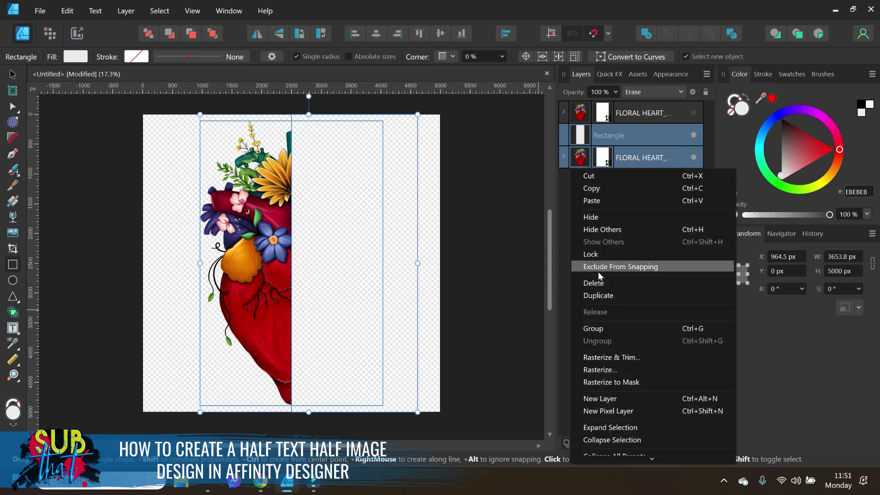
click(596, 331)
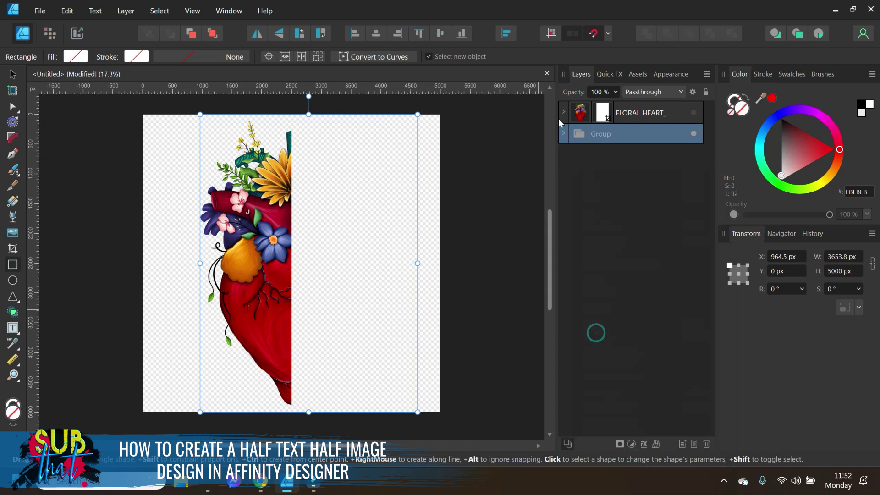
click(563, 133)
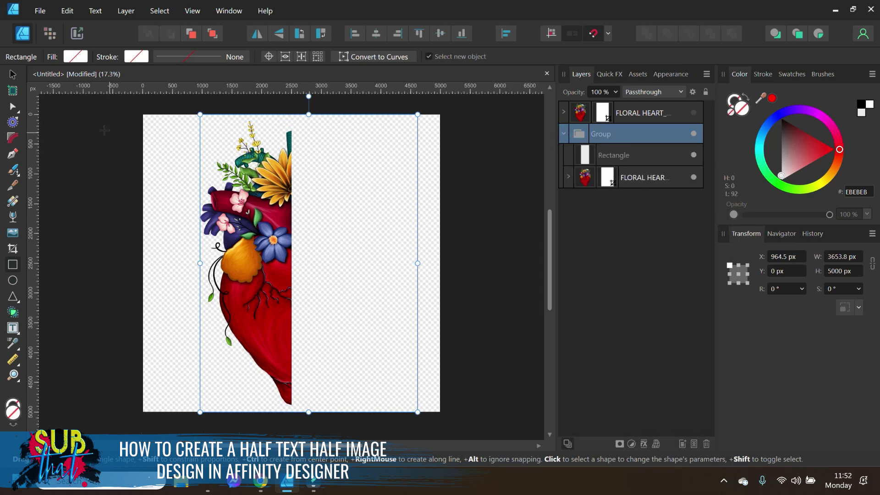
key(v)
click(441, 226)
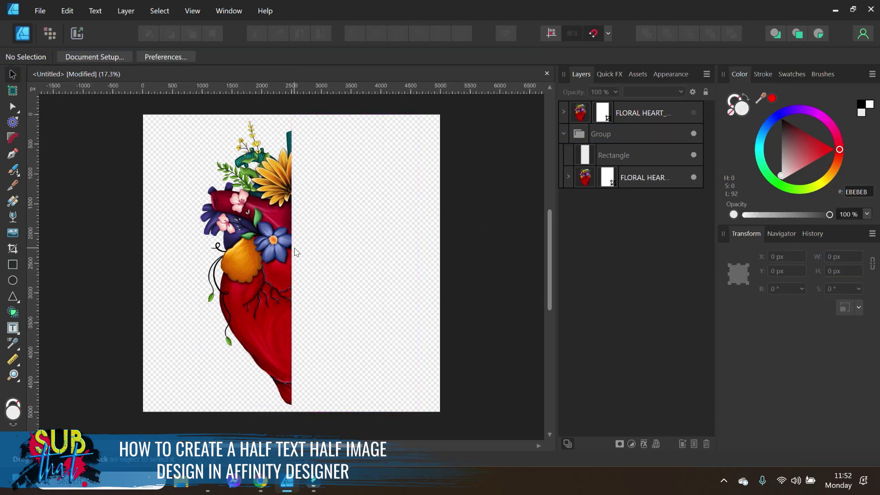
click(250, 284)
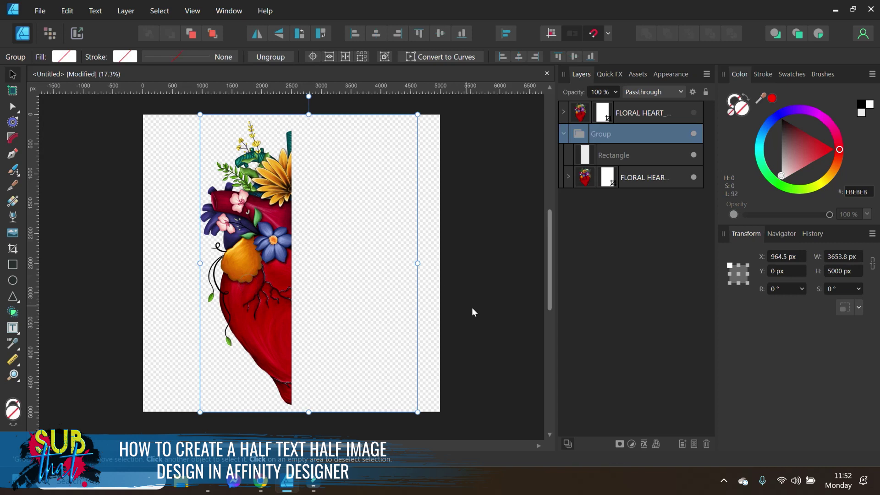
click(483, 318)
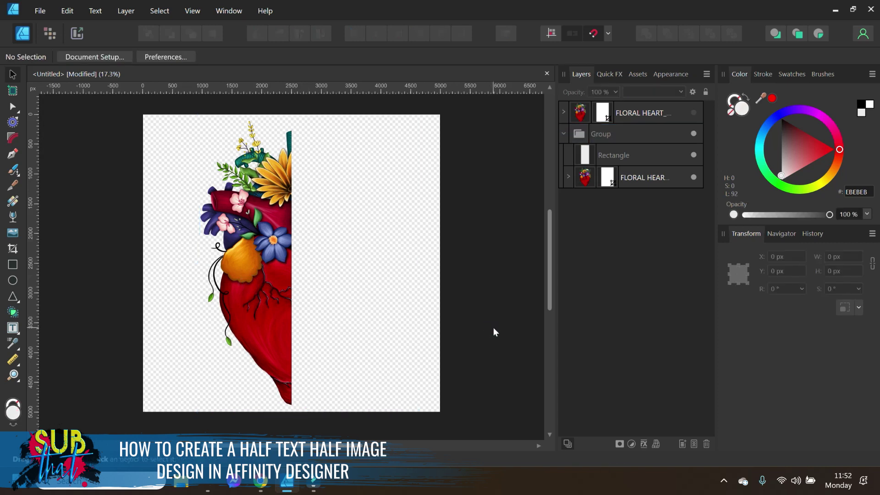
- Draw a text frame covering the page's right half
click(19, 335)
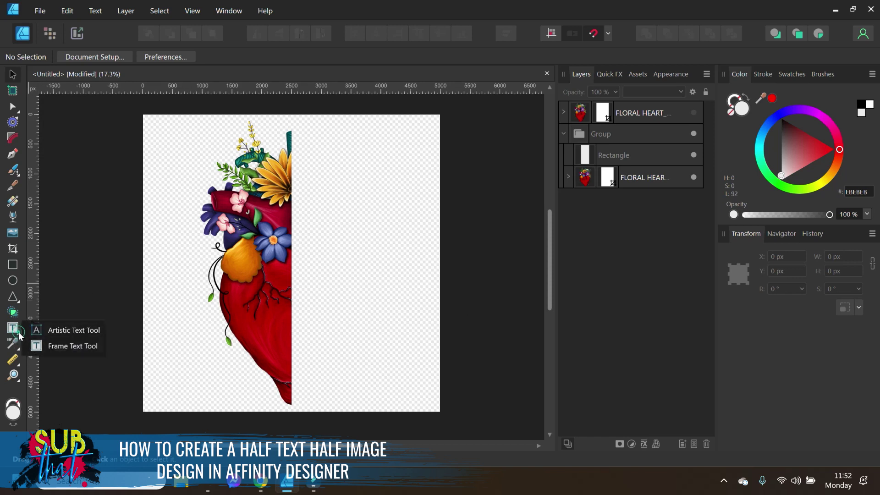
click(68, 349)
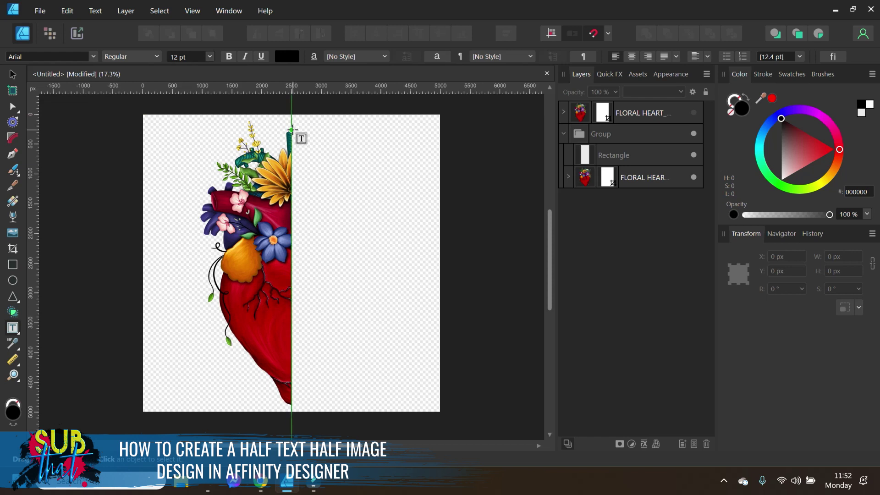
drag(291, 130, 432, 405)
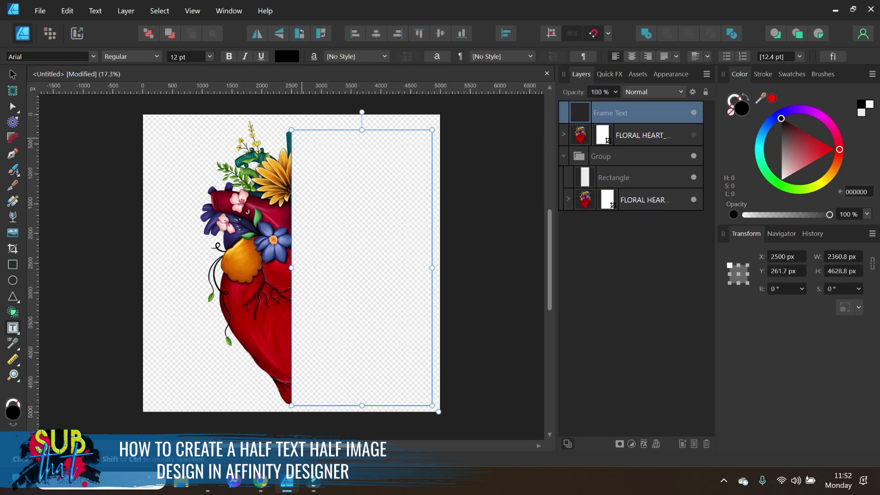
- Set Oswald Medium at 125 pt and type the 'THIS IS MY COMFORT…GIVE ME LIFE.' quote
click(179, 56)
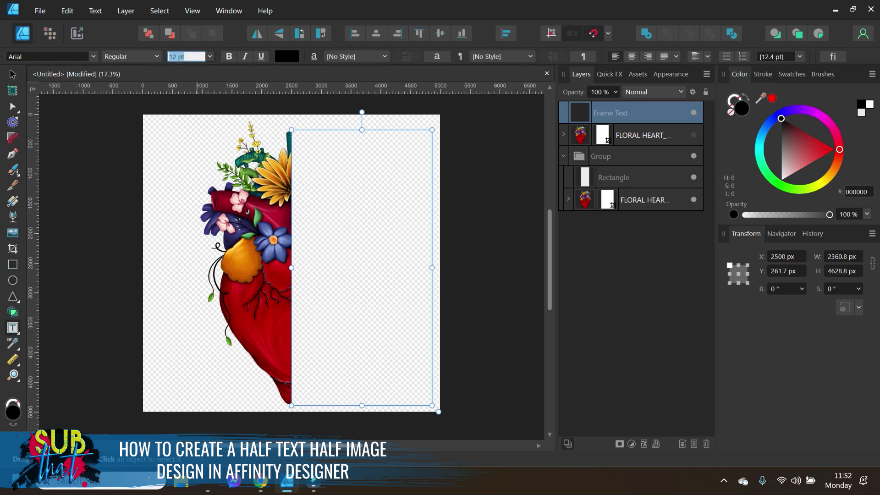
text(12)
click(61, 56)
text(OSWA)
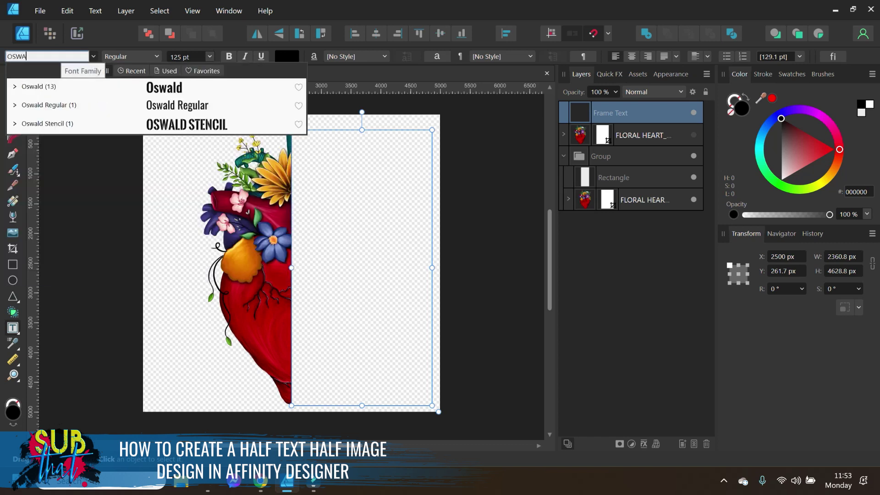
click(15, 86)
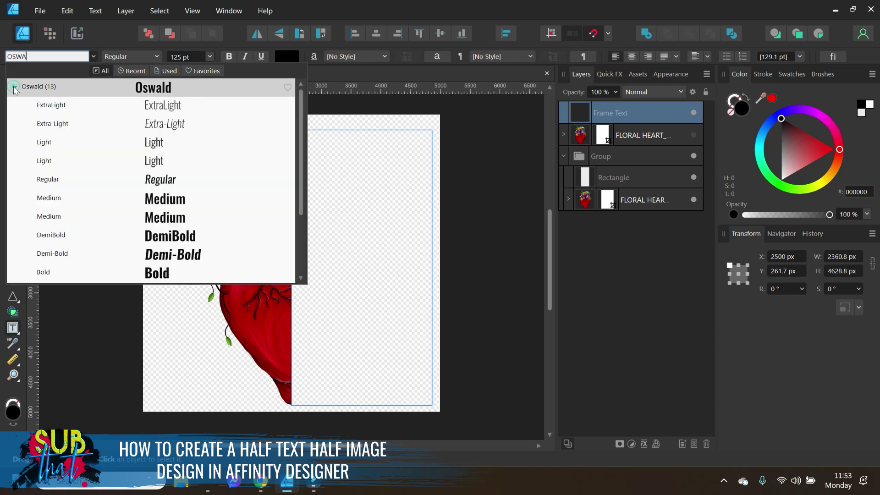
click(151, 203)
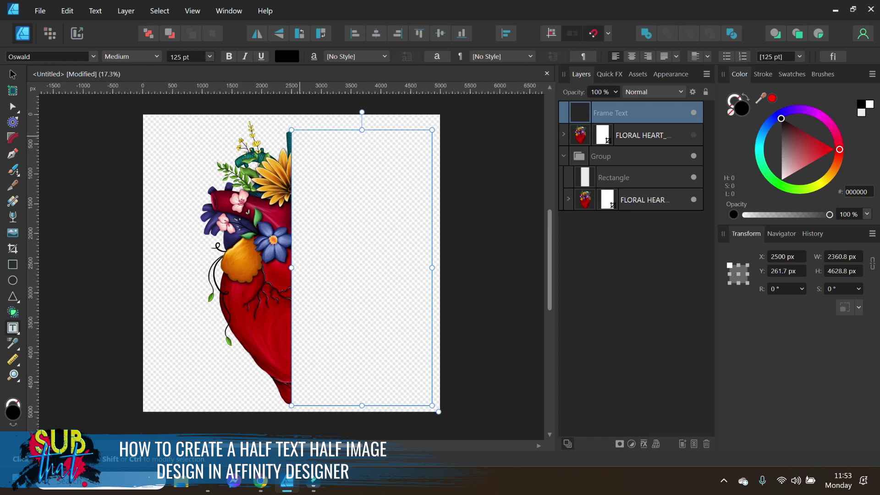
text(THI)
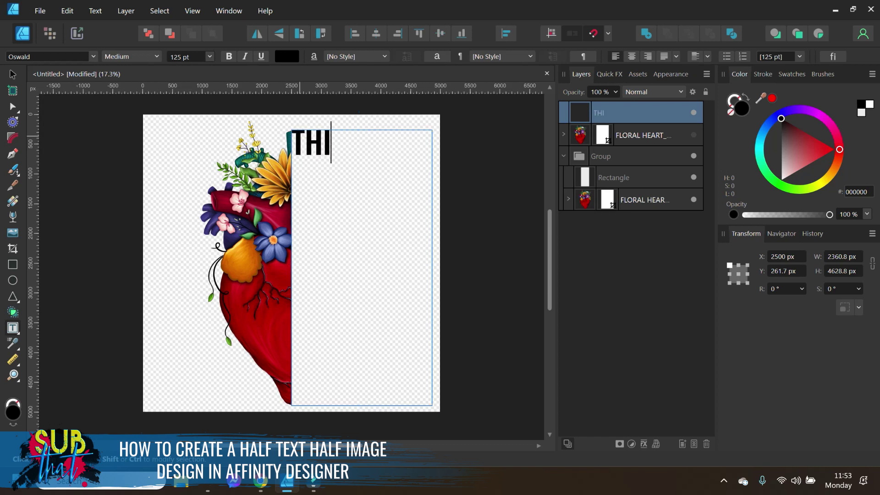
text(S IS MY )
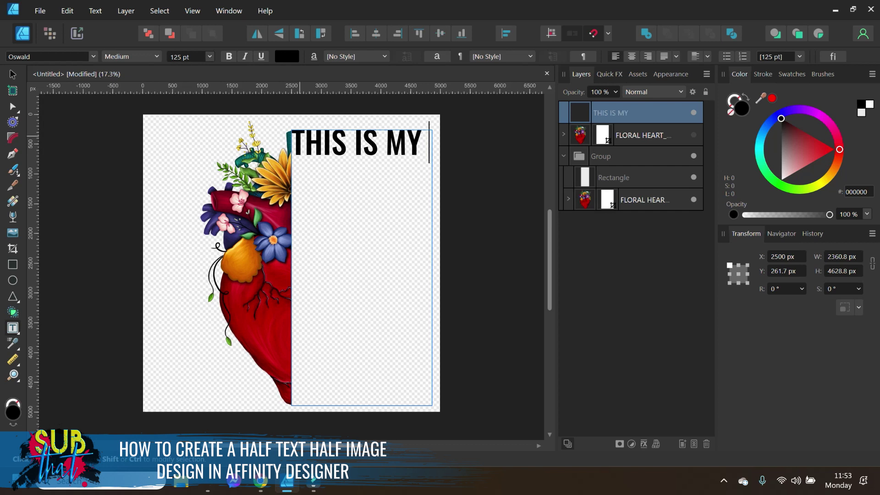
text(COMFORT IN MY)
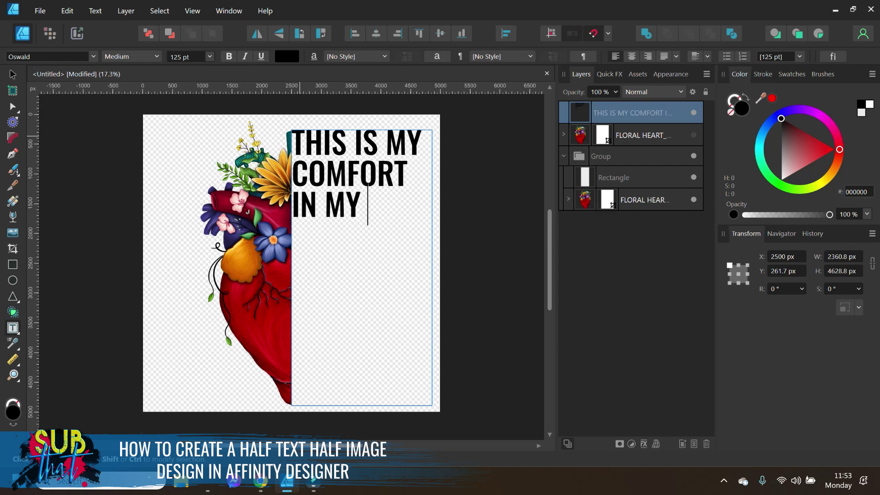
text( AFFLICTION ; )
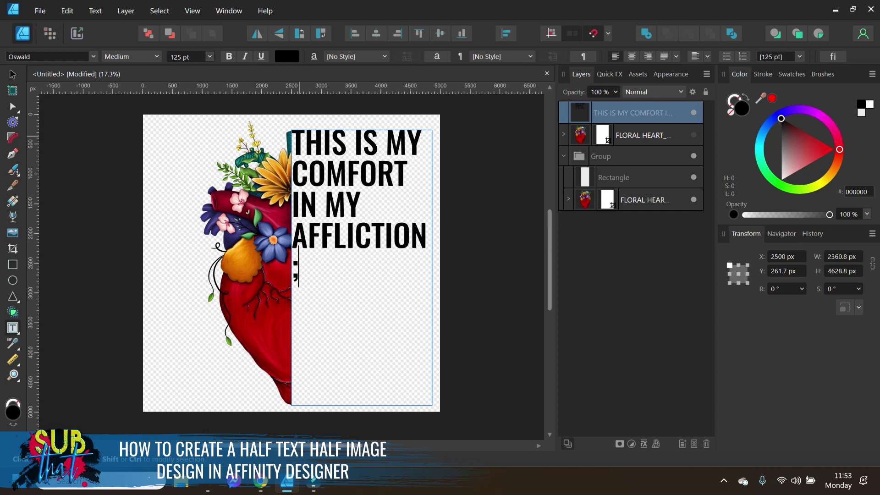
text(FOR Y)
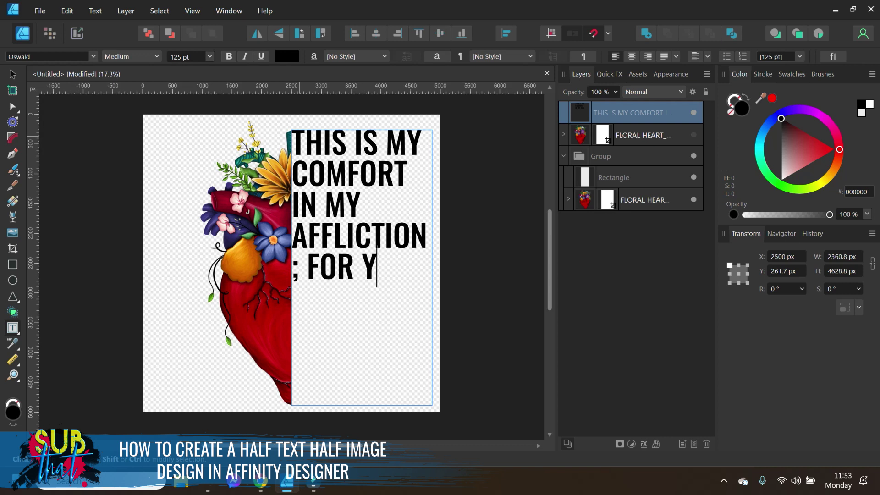
text(OUR WORD HAS GIVE ME)
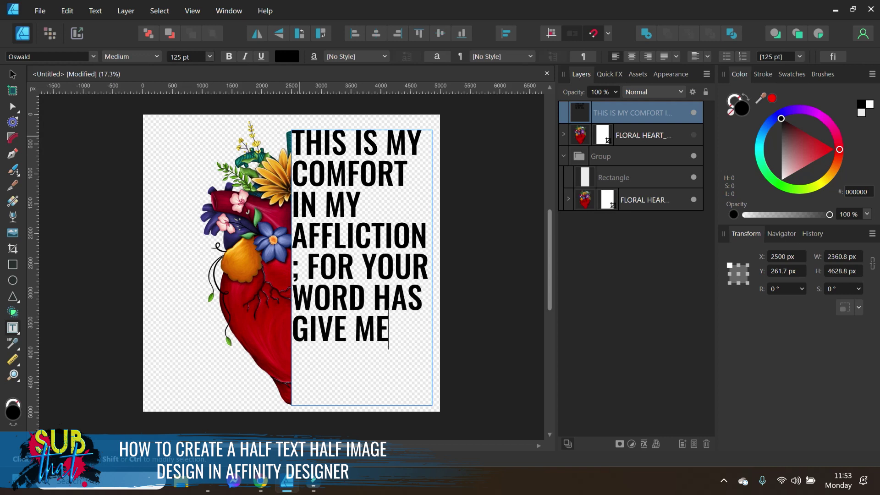
text( LIFE.)
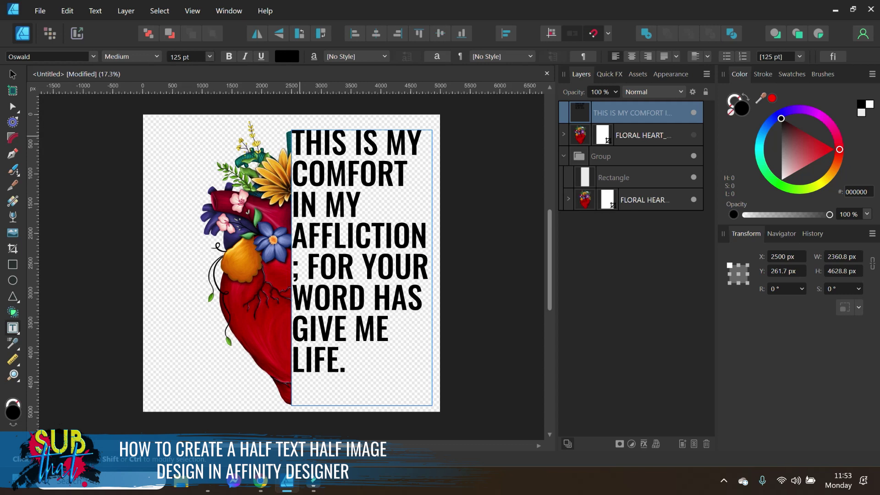
- Break the quote after the semicolon and stretch the frame to the page's right edge
key(Escape)
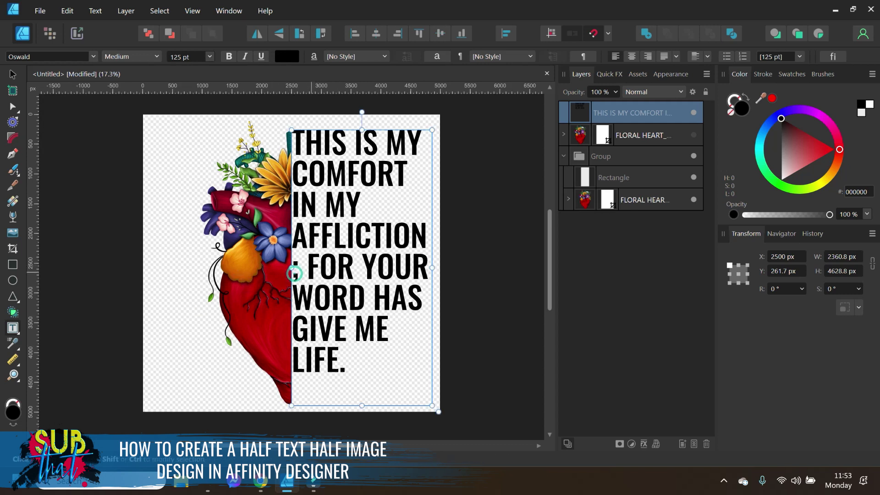
click(306, 268)
key(Return)
key(Escape)
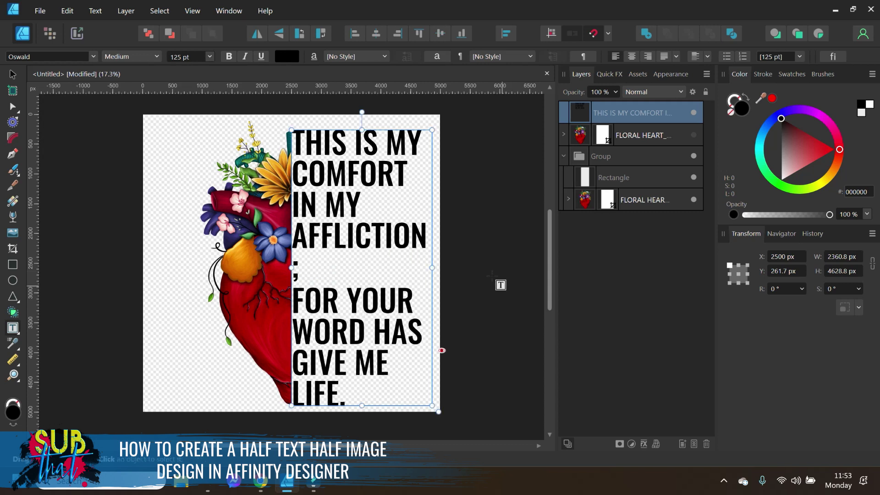
drag(434, 267, 440, 268)
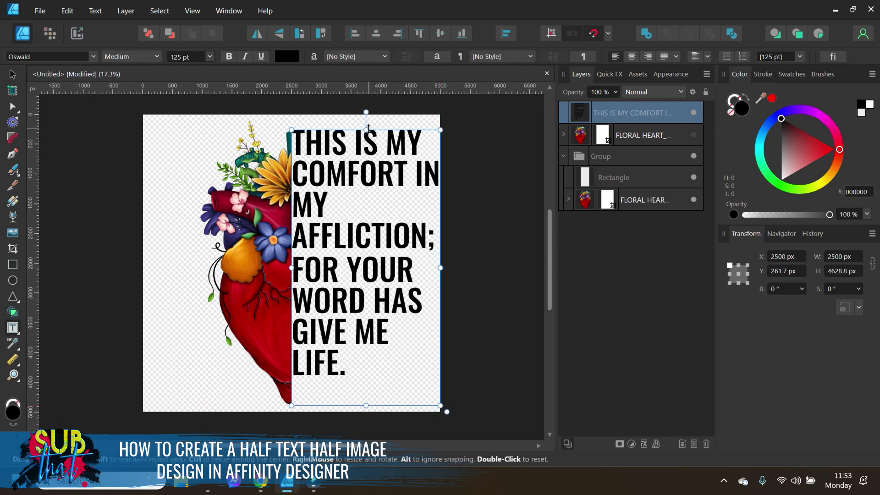
drag(369, 129, 370, 153)
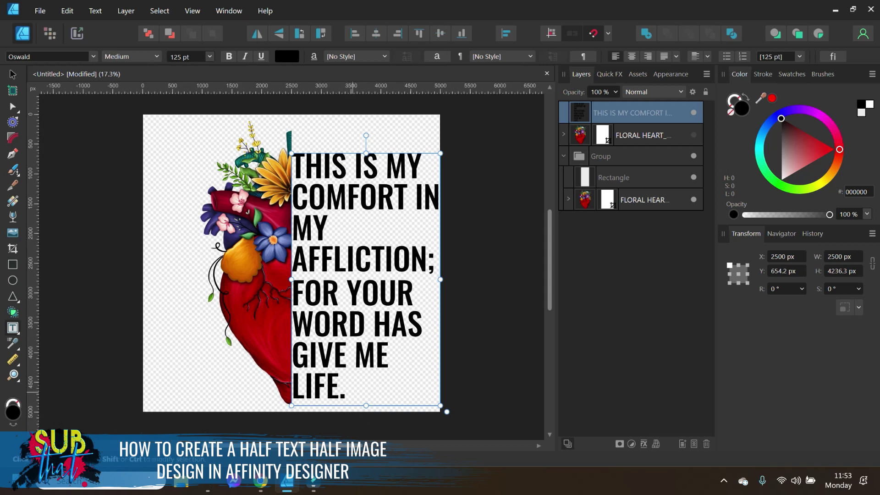
- Move IN onto a new line, raise the text block, and select all quote lines
drag(345, 387, 293, 197)
click(345, 228)
click(414, 193)
key(Return)
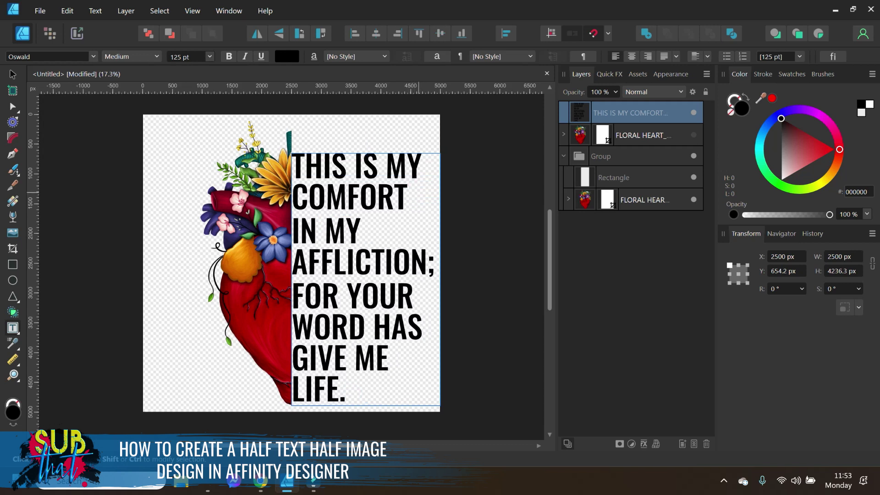
key(Escape)
drag(412, 153, 412, 141)
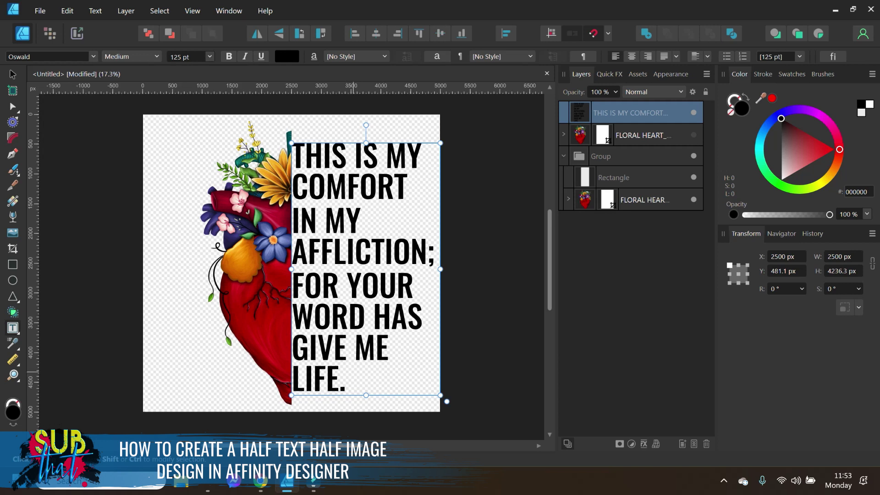
drag(352, 387, 291, 144)
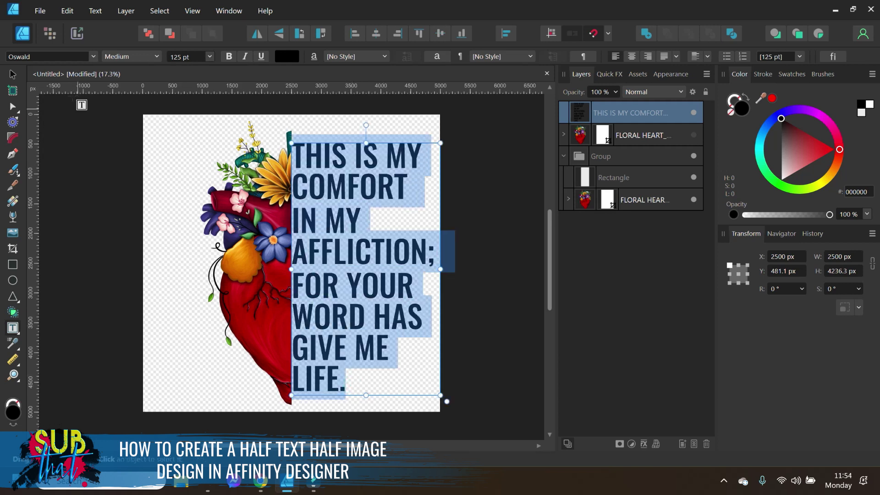
- Change the whole quote to Oswald DemiBold
click(93, 56)
click(93, 56)
click(110, 56)
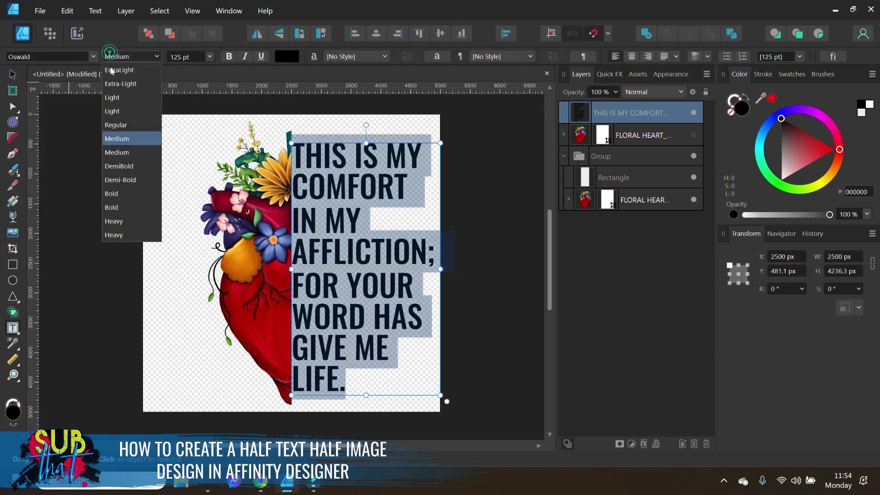
click(120, 166)
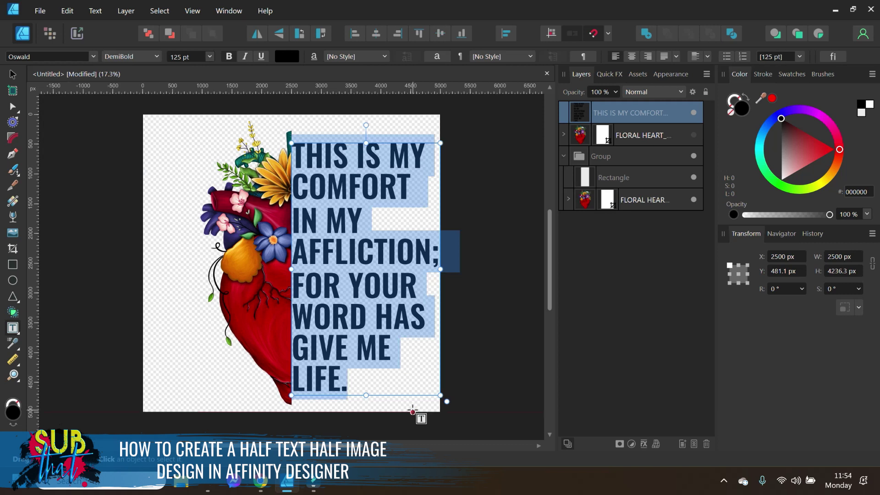
- Nudge the text frame down to Y 515.7 px and deselect it
click(12, 74)
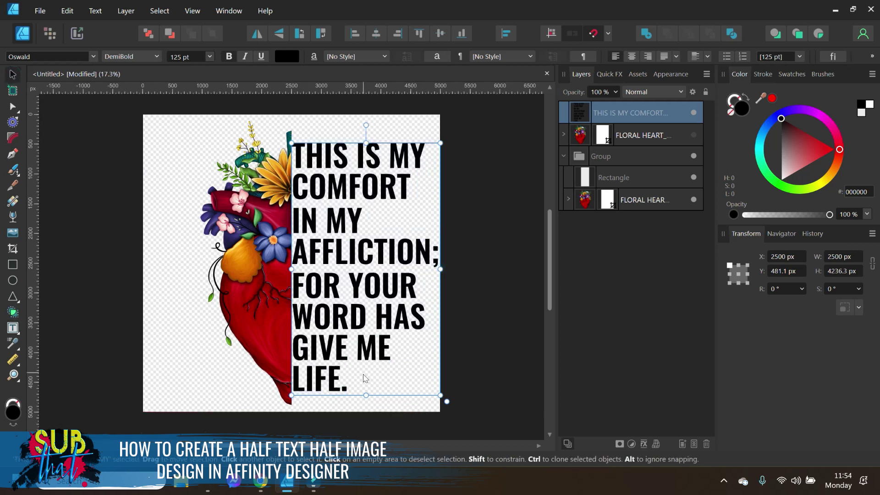
drag(364, 324, 364, 325)
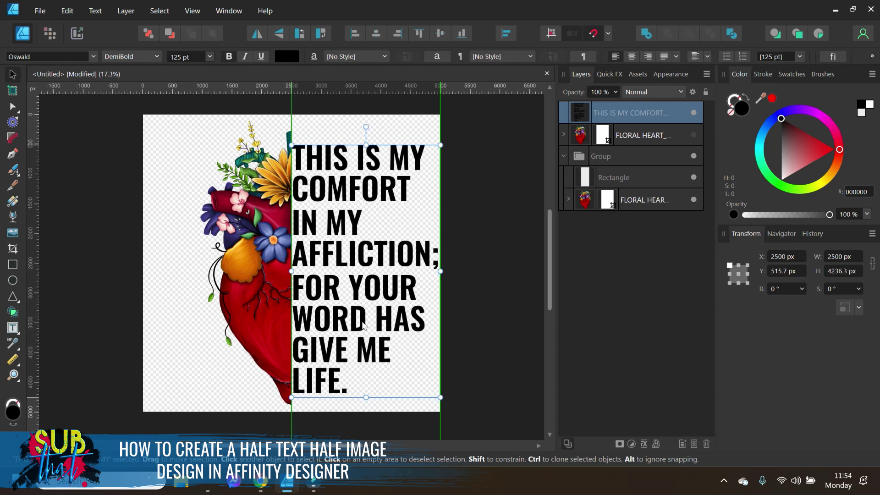
drag(363, 325, 363, 325)
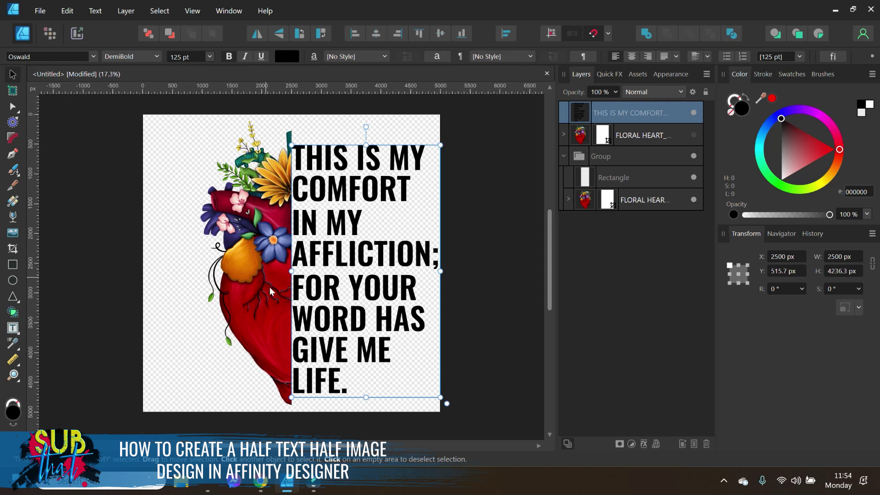
click(223, 371)
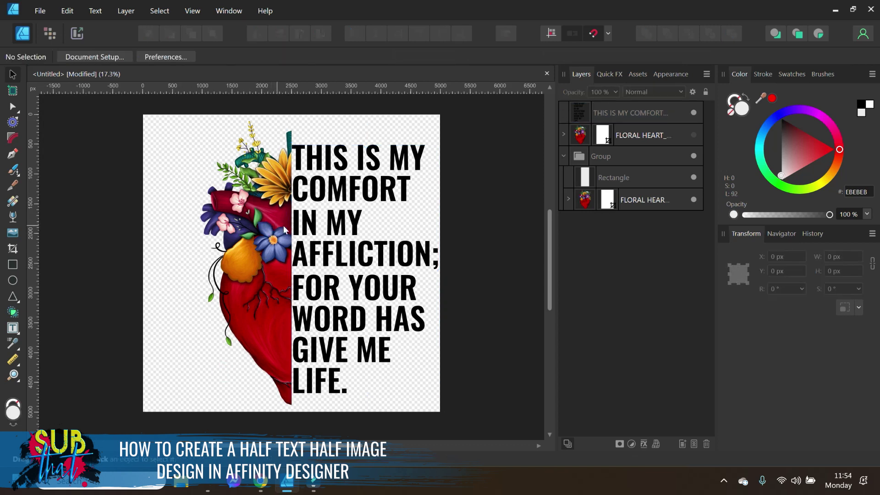
- Nudge the half-heart group left with four arrow-key presses
click(281, 277)
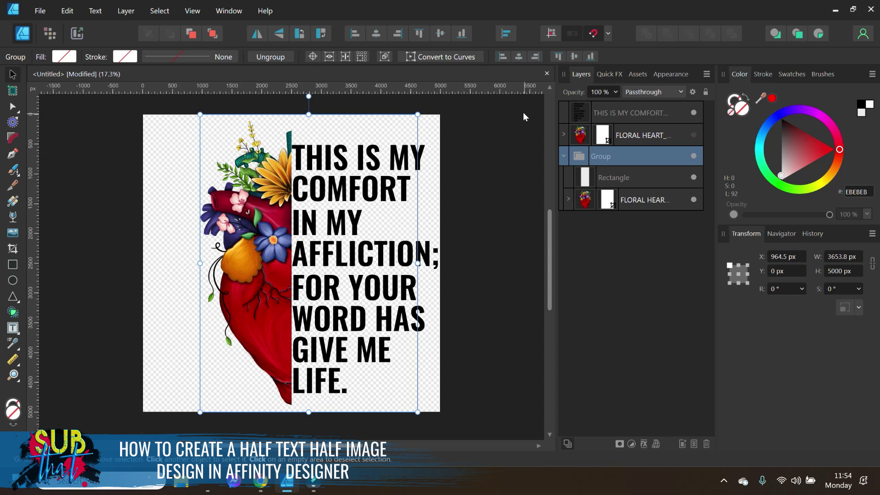
click(564, 157)
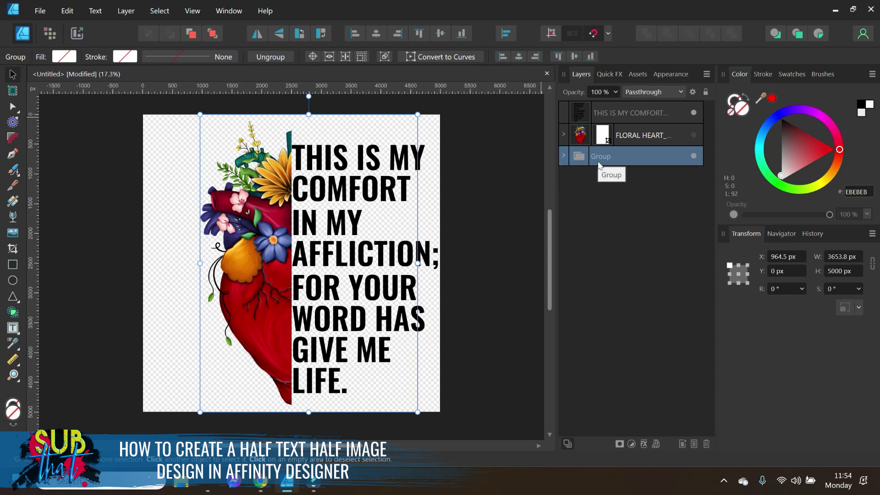
key(Left)
key(Left)
key(Left)
key(Left)
key(Left)
key(Left)
key(Left)
key(Left)
key(Left)
key(Left)
key(Left)
key(Left)
key(Left)
key(Left)
key(Left)
key(Left)
key(Left)
key(Left)
key(Left)
key(Left)
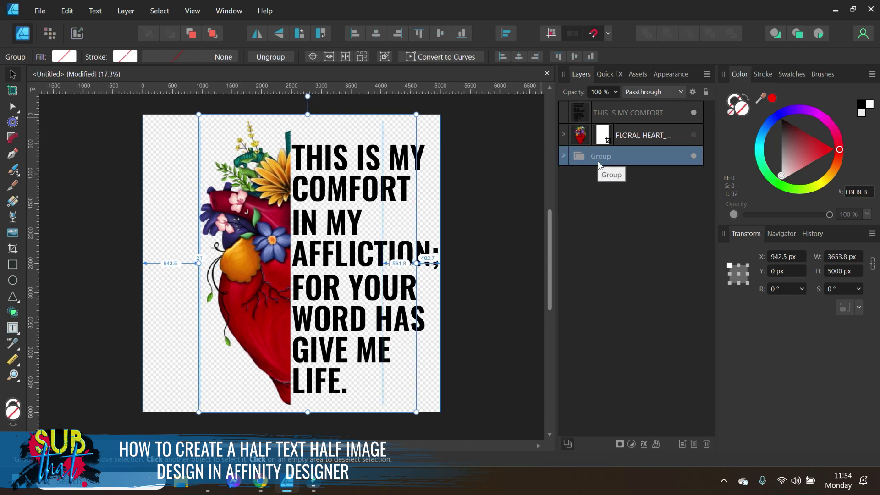
key(Left)
key(Left)
key(Left)
key(Left)
key(Left)
key(Left)
key(Left)
key(Left)
key(Left)
key(Left)
key(Left)
key(Left)
key(Left)
key(Left)
key(Left)
key(Left)
key(Left)
key(Left)
key(Left)
key(Left)
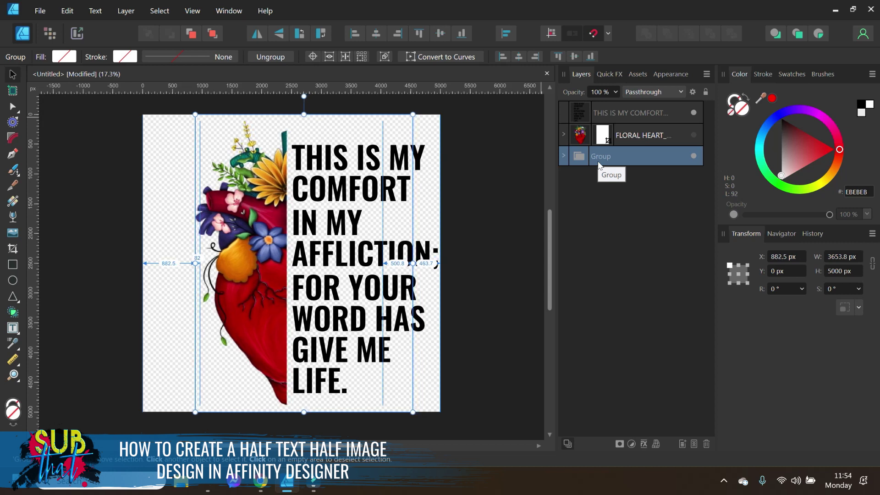
key(Left)
key(Left)
key(Left)
key(Left)
key(Left)
key(Left)
key(Left)
key(Left)
key(Left)
key(Left)
key(Left)
key(Left)
key(Left)
key(Left)
key(Left)
key(Left)
key(Left)
key(Left)
key(Left)
key(Left)
key(Left)
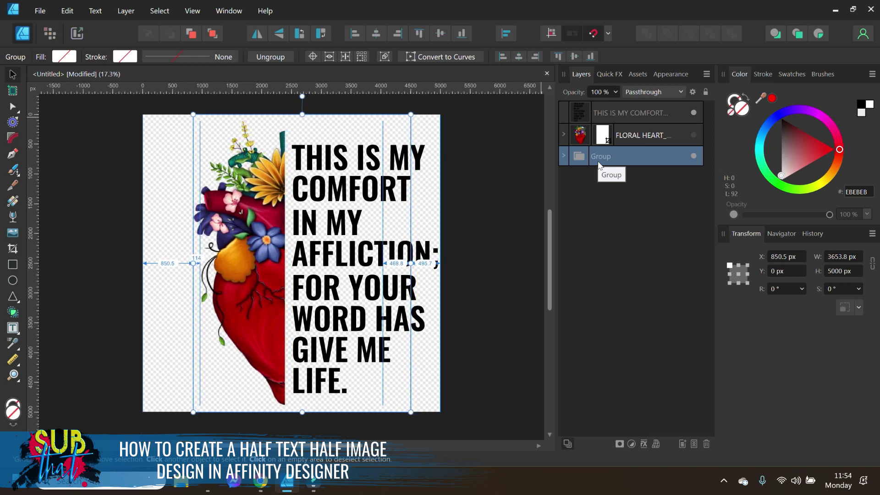
key(Left)
key(Left)
key(Left)
key(Left)
key(Left)
key(Left)
key(Left)
key(Left)
key(Left)
key(Left)
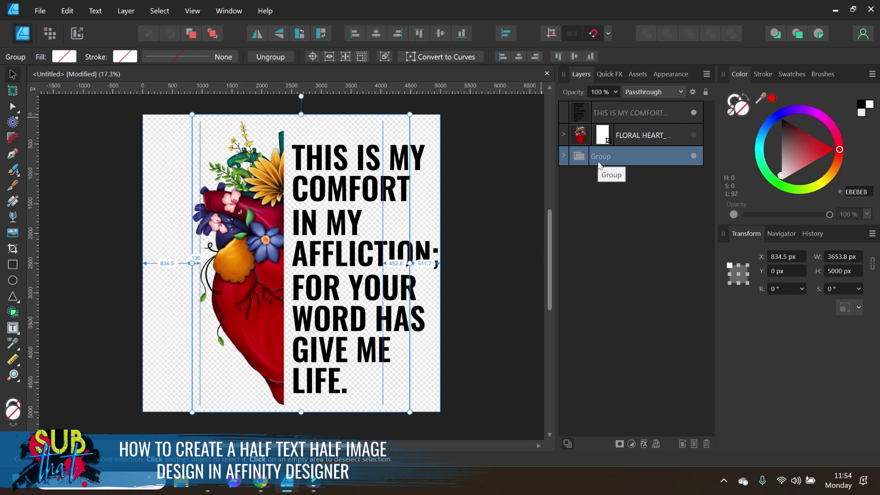
- Slide the FLORAL HEART_DDD.png image left inside its group, then deselect
click(564, 155)
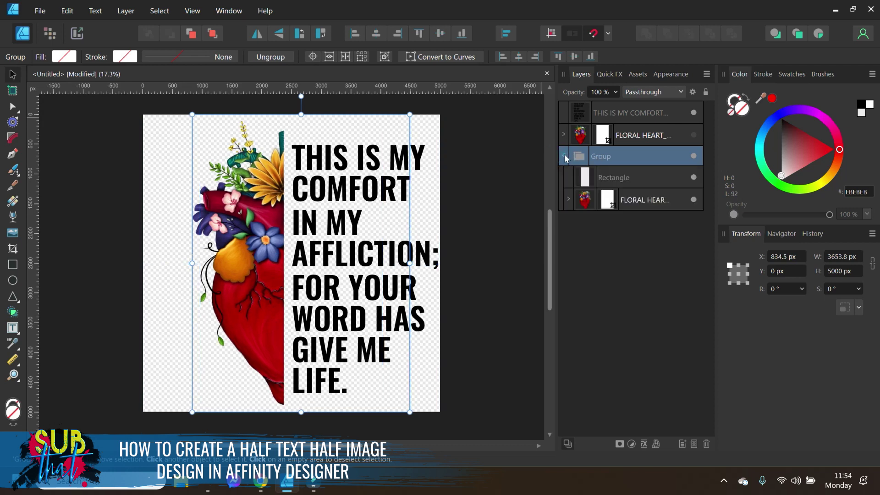
click(589, 202)
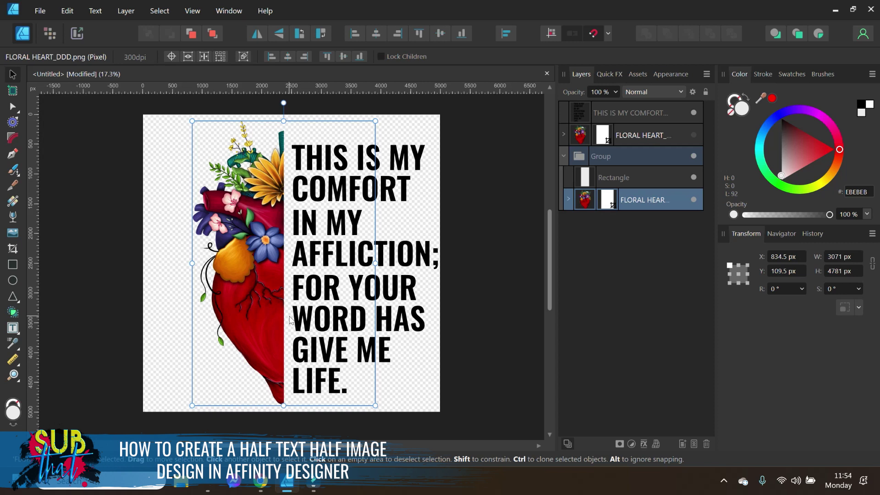
key(Left)
key(Left)
key(Left)
key(Left)
key(Left)
key(Left)
key(Left)
key(Left)
key(Left)
key(Left)
key(Left)
key(Left)
key(Left)
key(Left)
key(Left)
key(Left)
key(Left)
key(Left)
key(Left)
key(Left)
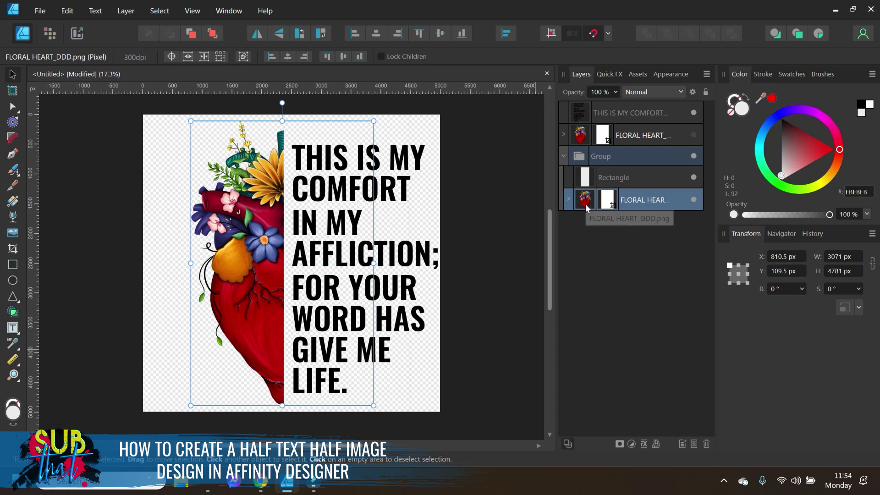
key(Left)
key(Left)
key(Left)
key(Left)
key(Left)
key(Left)
key(Left)
key(Left)
key(Left)
key(Left)
key(Left)
key(Left)
key(Left)
key(Left)
key(Left)
key(Left)
key(Left)
key(Left)
key(Left)
key(Left)
key(Left)
key(Left)
key(Left)
key(Left)
key(Left)
key(Left)
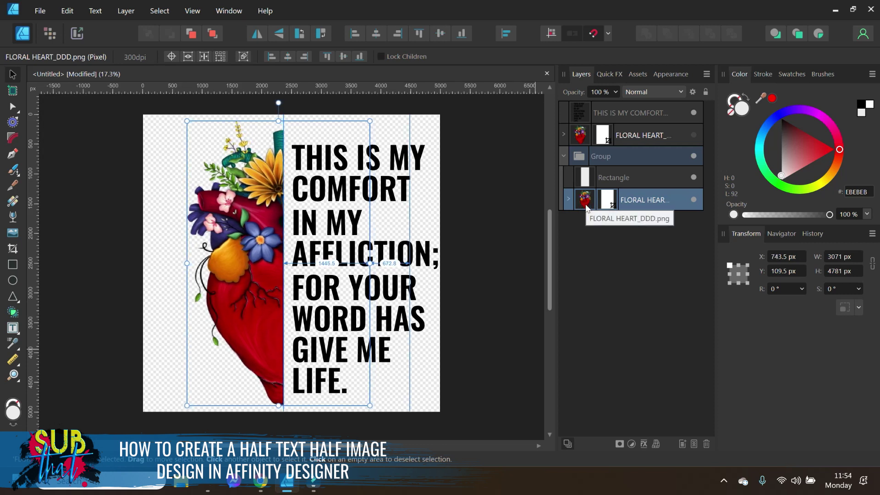
key(Left)
key(Left)
key(Left)
key(Left)
key(Left)
key(Left)
key(Left)
key(Left)
key(Left)
key(Left)
key(Left)
key(Left)
key(Left)
key(Left)
key(Left)
key(Left)
key(Left)
key(Left)
key(Left)
key(Left)
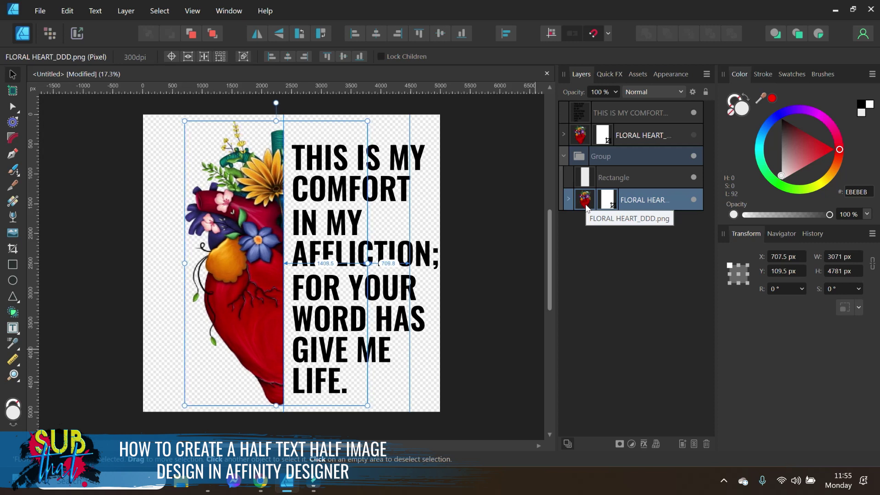
key(Left)
key(Left)
key(Left)
key(Left)
key(Left)
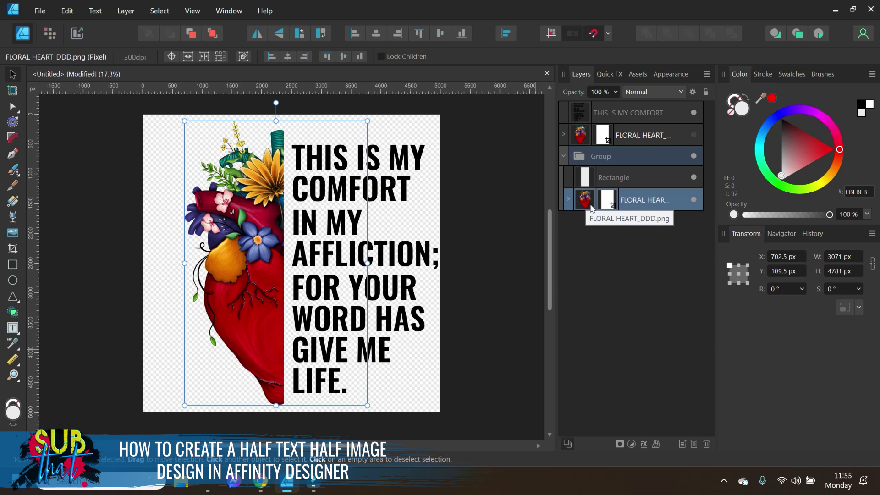
click(512, 239)
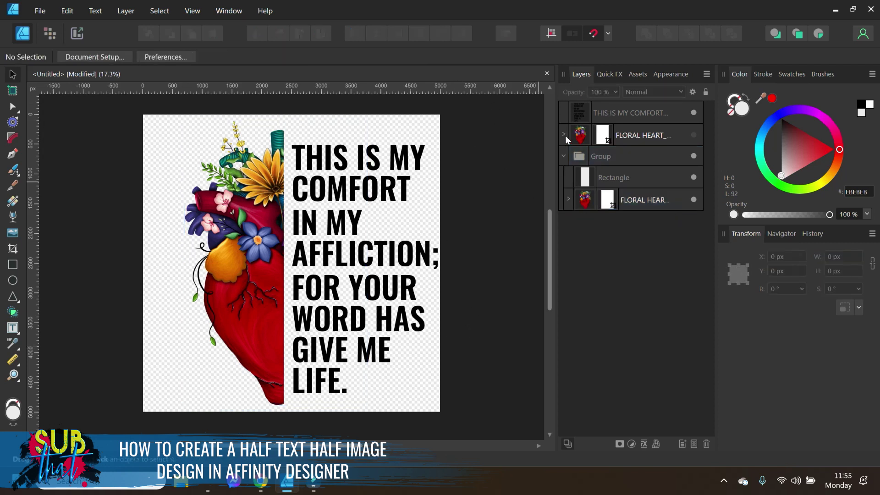
- Unhide the second floral heart copy and clip it inside the quote text
click(563, 156)
click(642, 138)
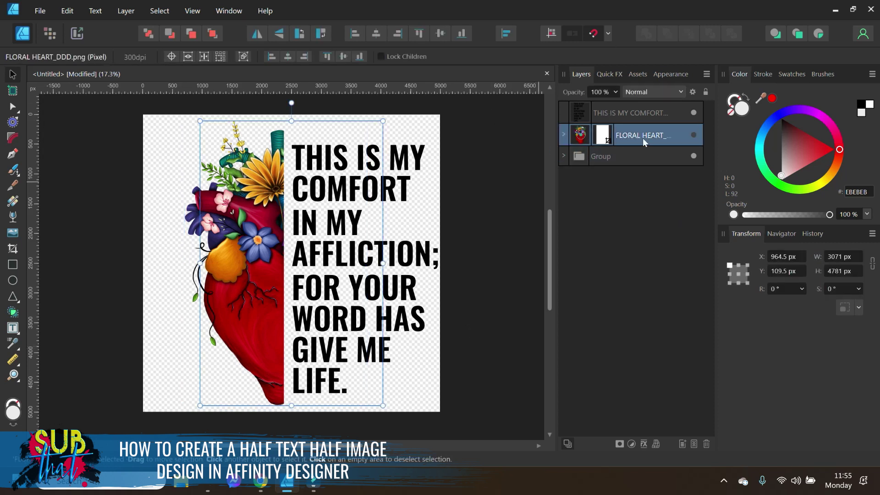
click(693, 135)
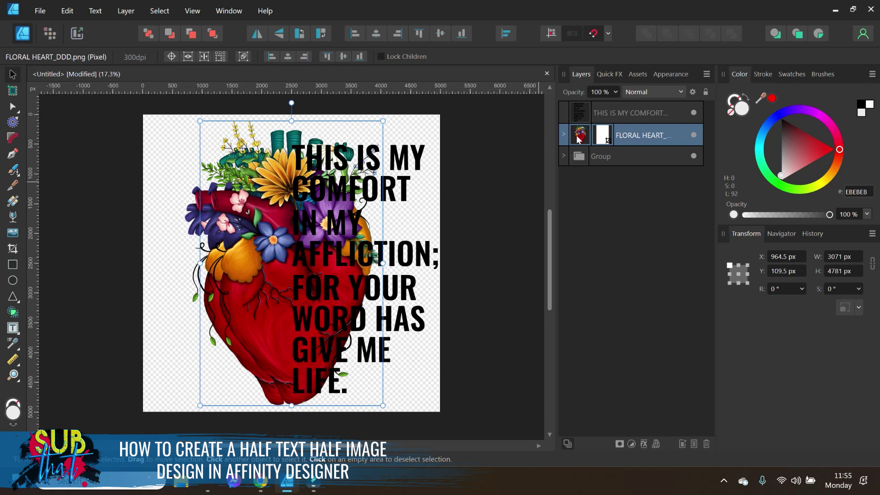
drag(579, 137, 633, 114)
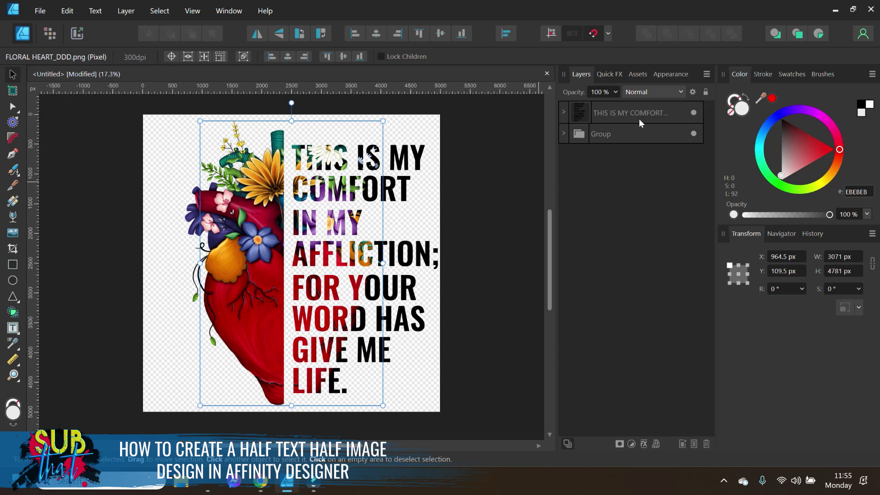
click(564, 113)
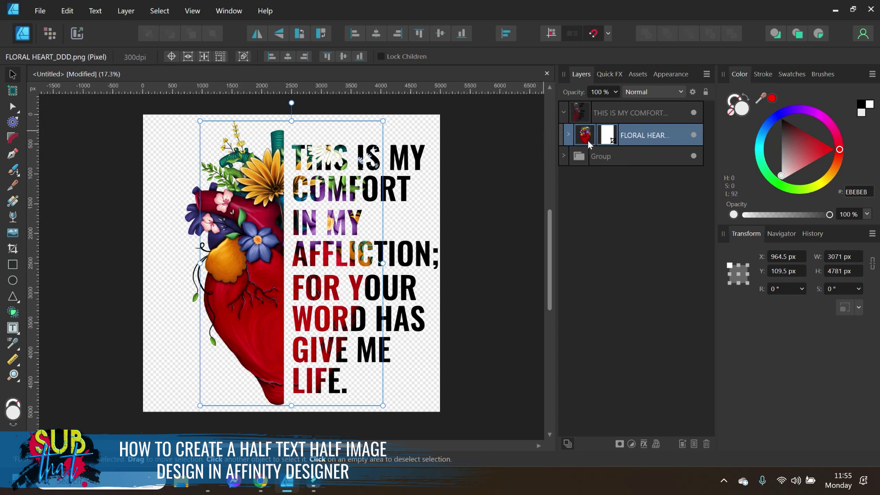
- Position the clipped heart image at X 862.5 px within the text, then deselect
key(Right)
key(Right)
key(Right)
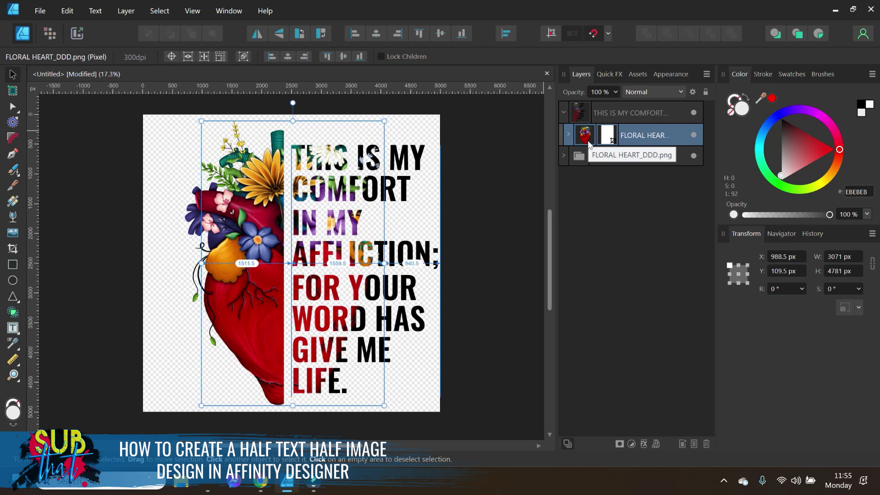
key(Right)
key(shift+Left)
key(shift+Left)
key(shift+Left)
key(shift+Left)
key(shift+Left)
key(shift+Left)
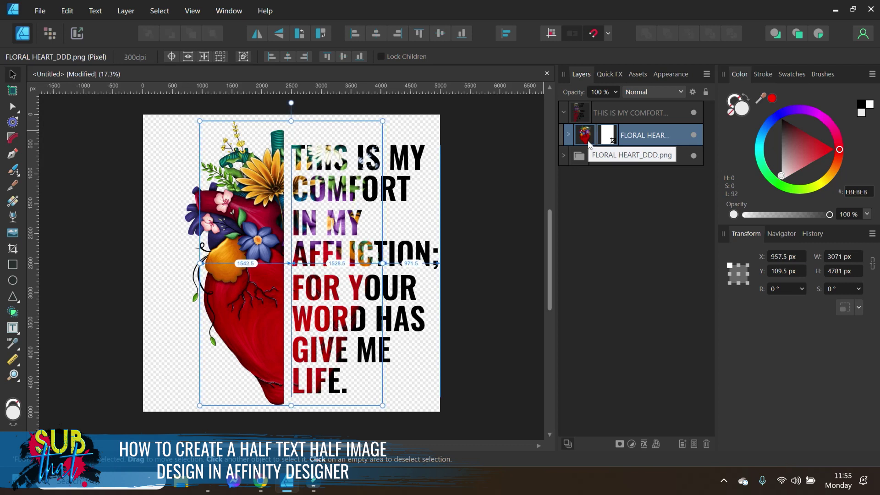
key(shift+Left)
key(shift+Left)
key(shift+Left)
key(shift+Left)
key(shift+Left)
key(shift+Left)
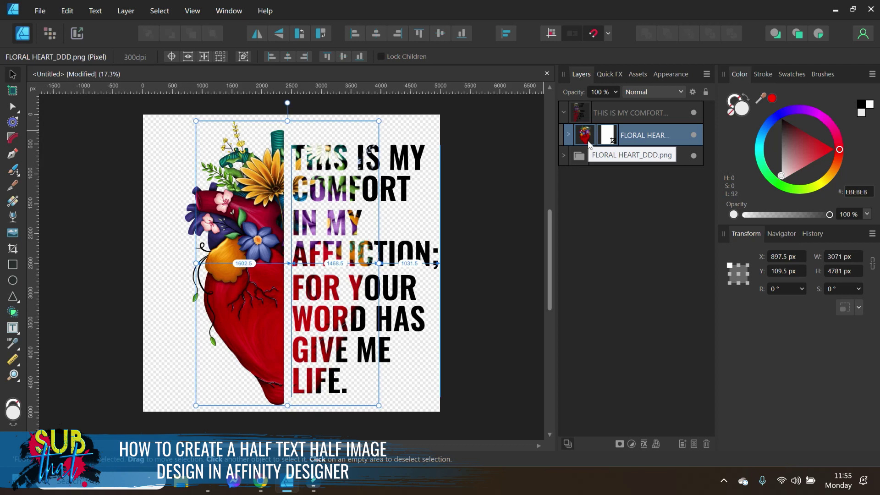
key(Left)
key(Left)
key(Left)
key(Left)
key(Left)
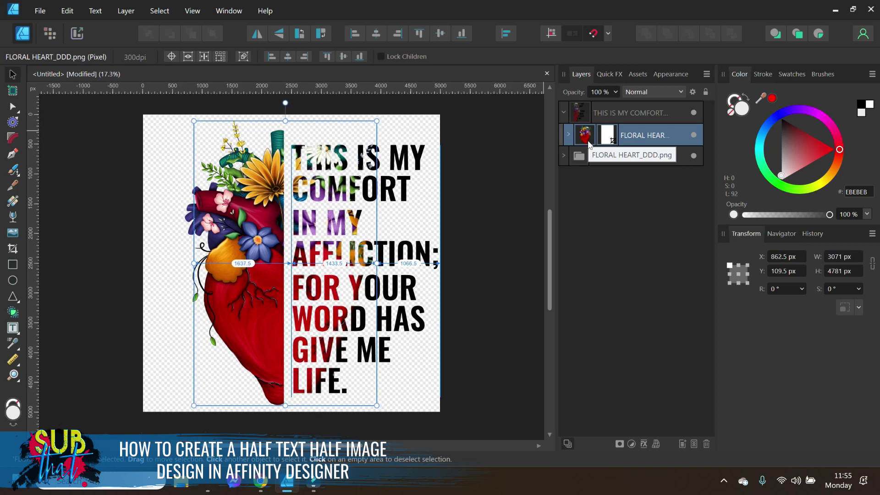
click(466, 287)
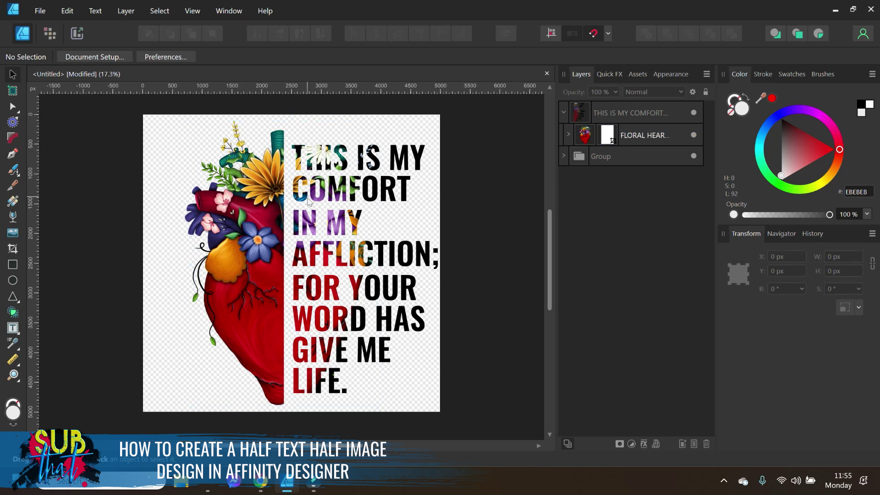
- Outline the quote text with a black stroke 3.3 pt wide
click(634, 112)
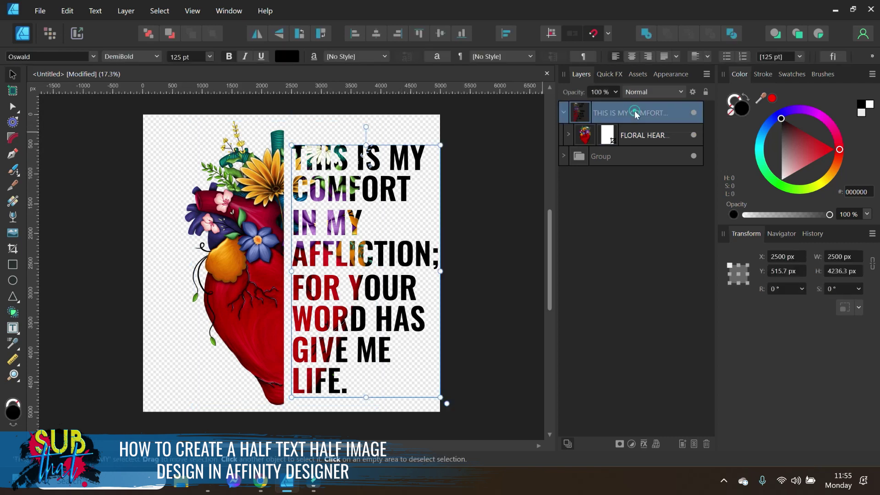
click(733, 102)
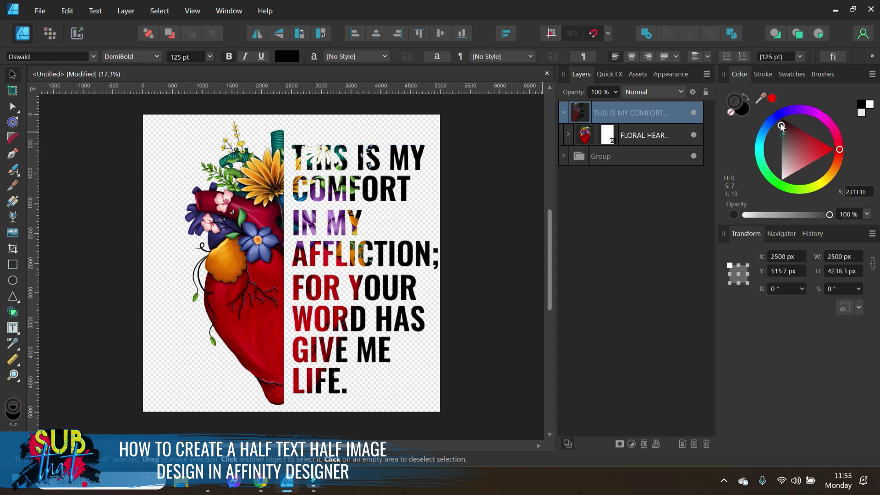
drag(781, 126, 781, 118)
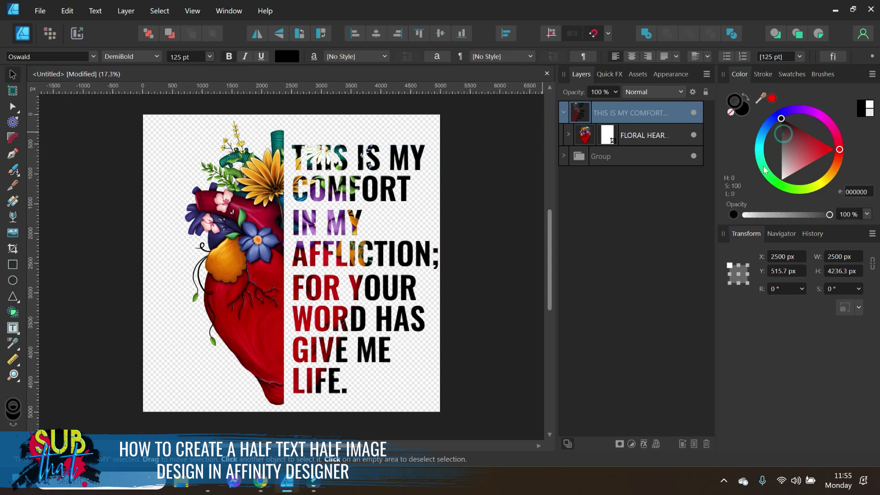
click(763, 74)
drag(757, 116, 774, 115)
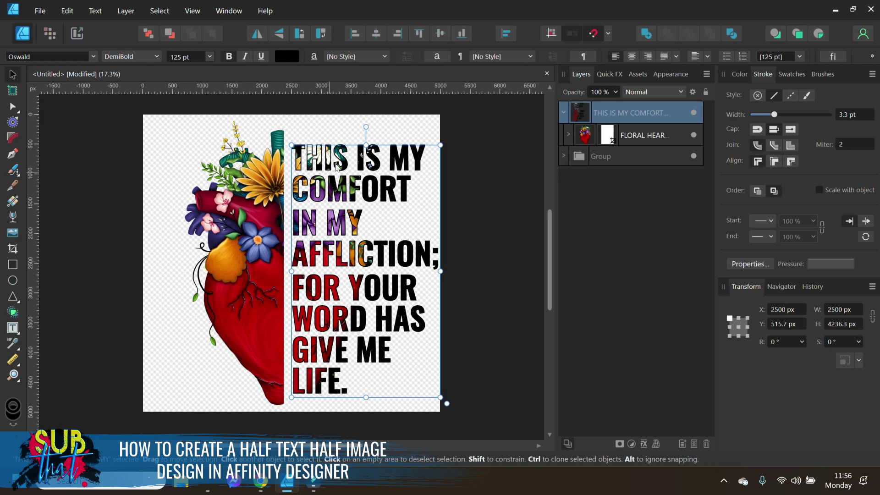
click(482, 337)
- Group the half heart with the stroked quote and shift the group left to X 517.8 px
drag(460, 425, 143, 112)
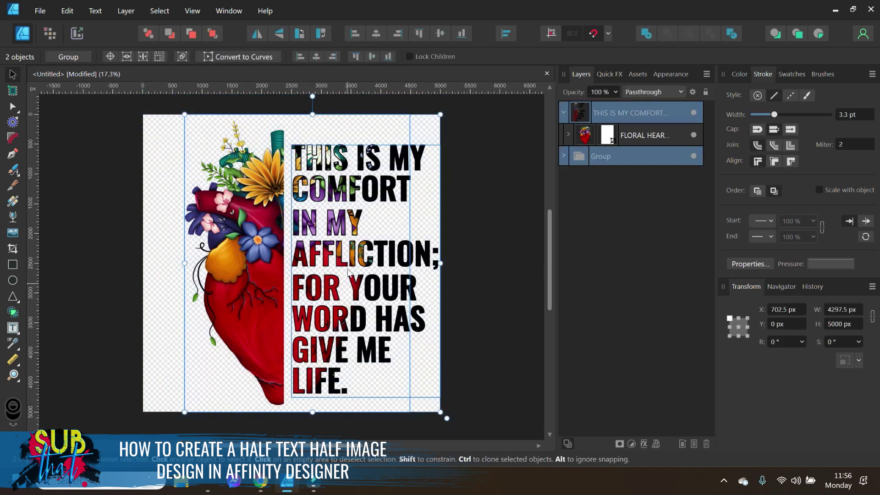
right_click(316, 253)
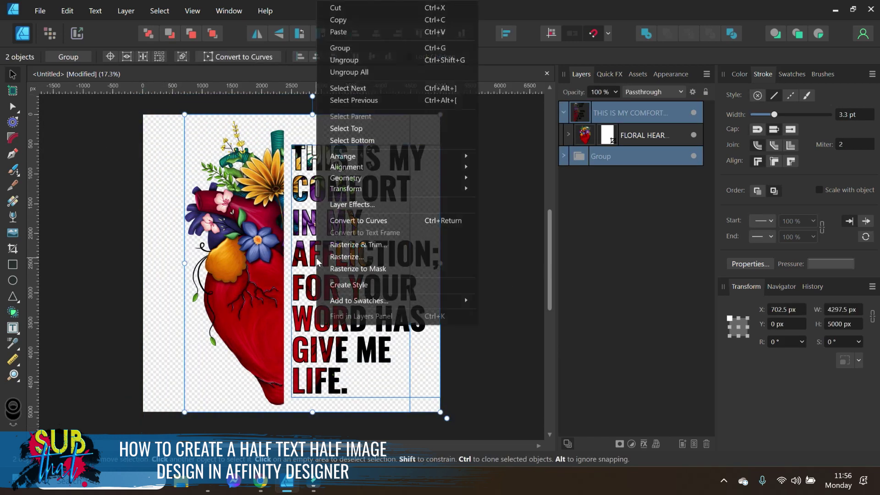
click(345, 49)
drag(322, 316, 312, 317)
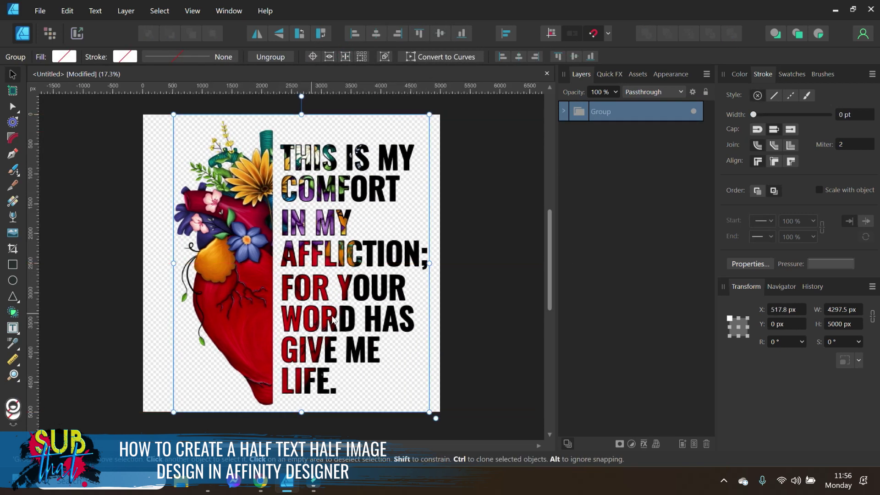
click(473, 352)
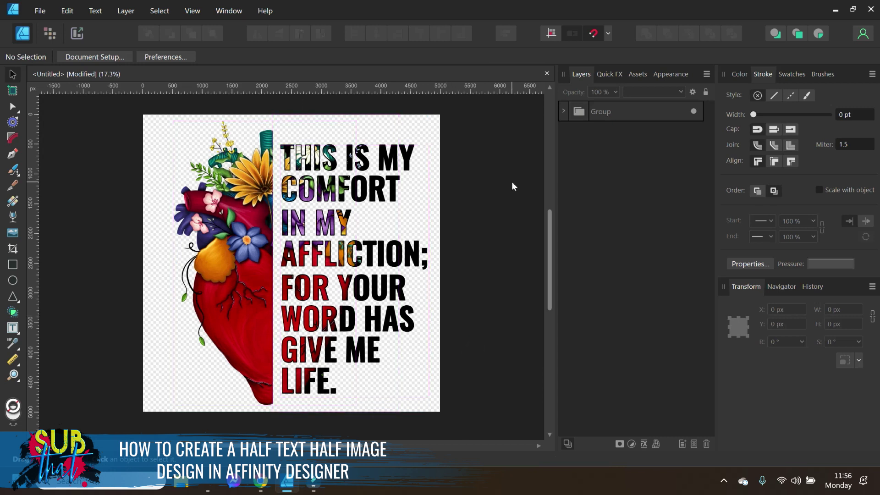
- Nudge the grouped erasing Rectangle so the heart's cut edge meets the quote's left edge
click(564, 110)
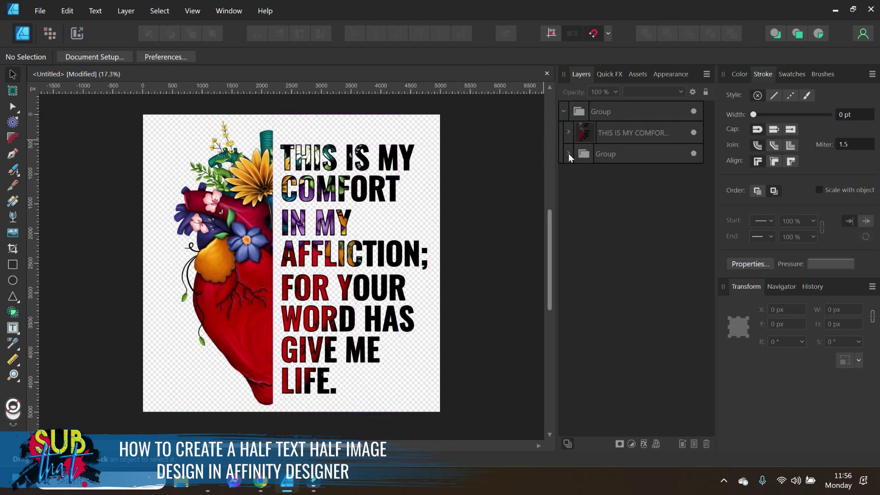
click(568, 153)
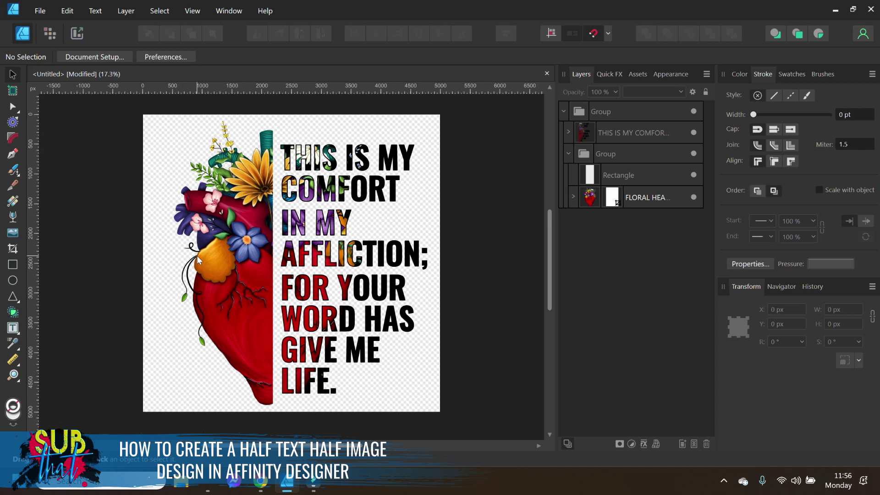
click(573, 202)
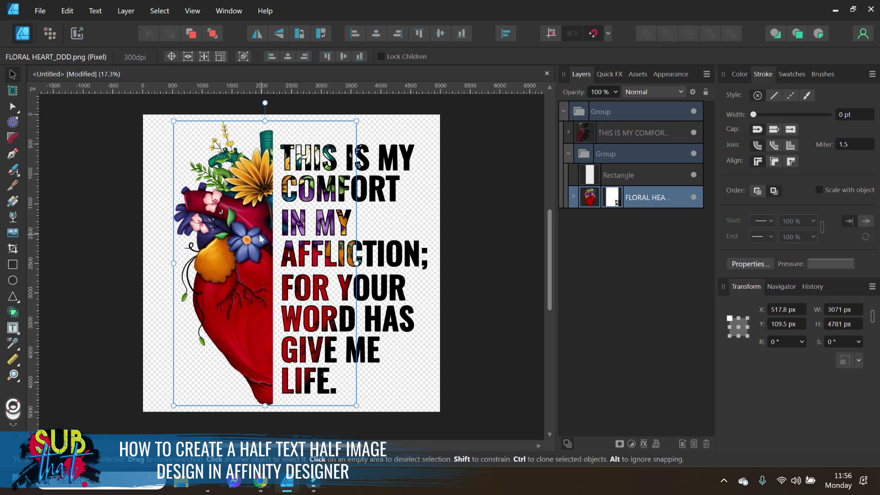
click(643, 168)
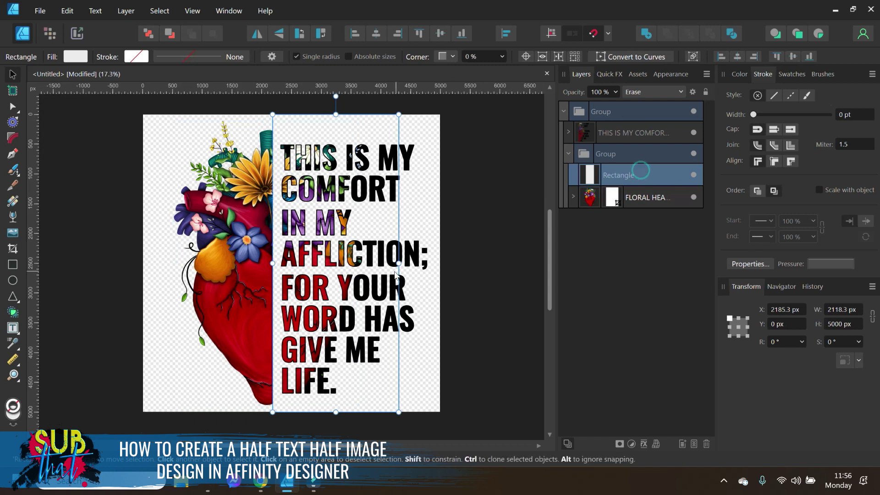
mouse_move(374, 275)
mouse_down()
mouse_move(394, 273)
mouse_move(375, 274)
mouse_up()
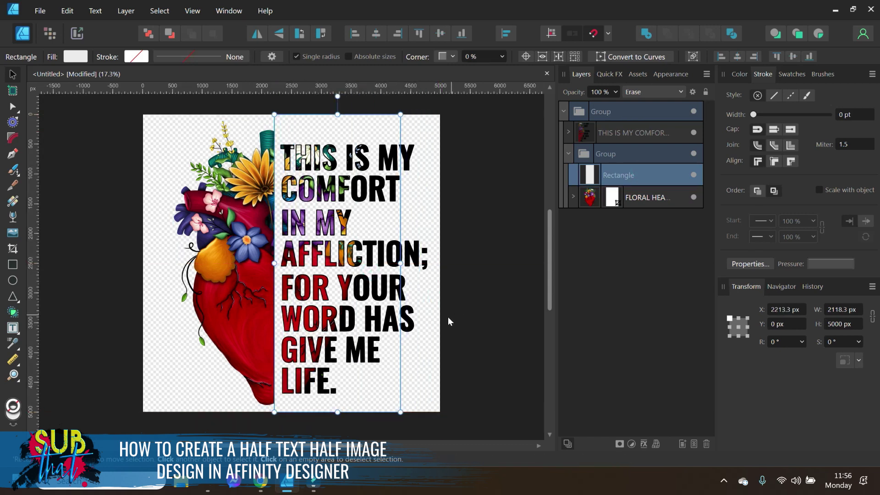
click(482, 338)
click(568, 156)
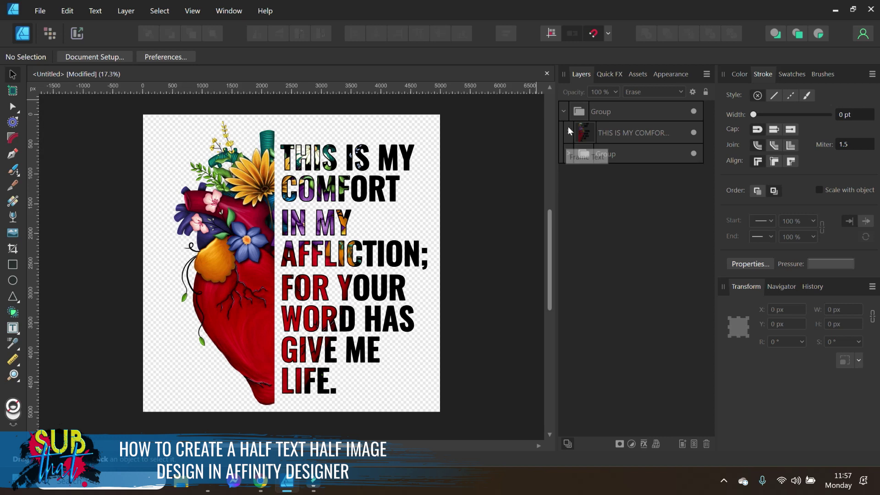
click(563, 111)
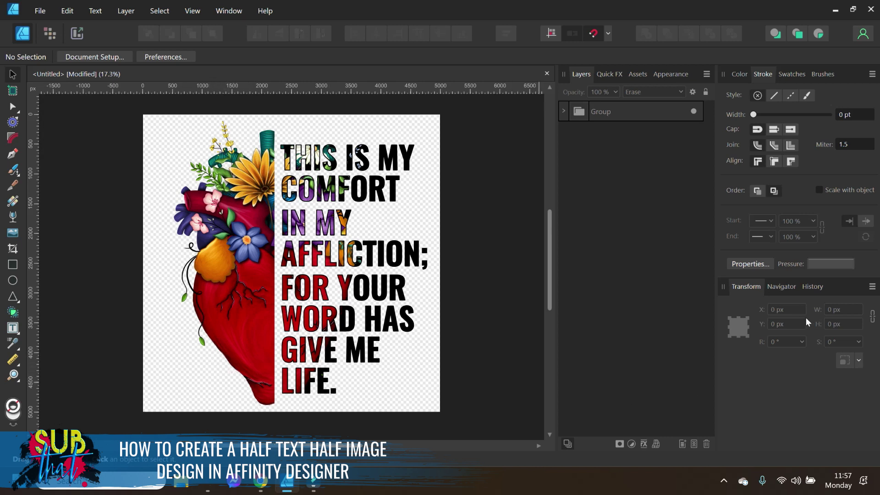
- Zoom the view to 25% and frame the heart's lower-left edge
click(783, 286)
click(836, 307)
scroll(231, 376, down, 5)
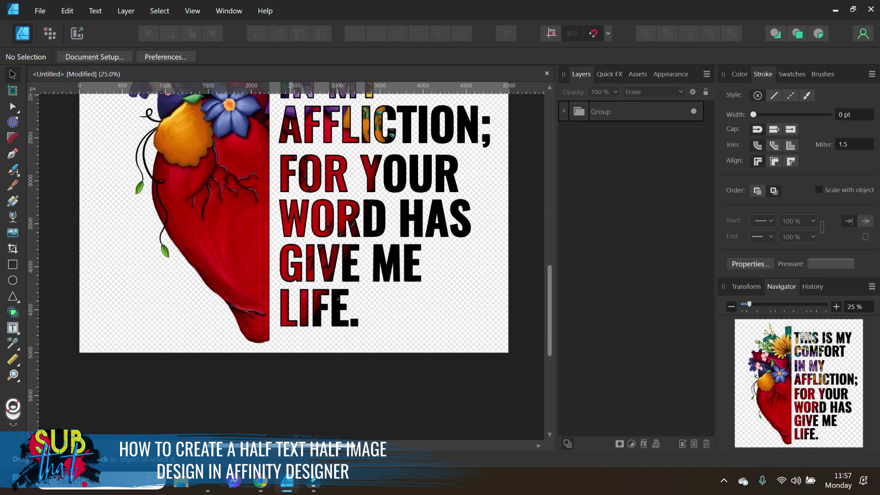
scroll(289, 440, left, 3)
scroll(282, 423, up, 2)
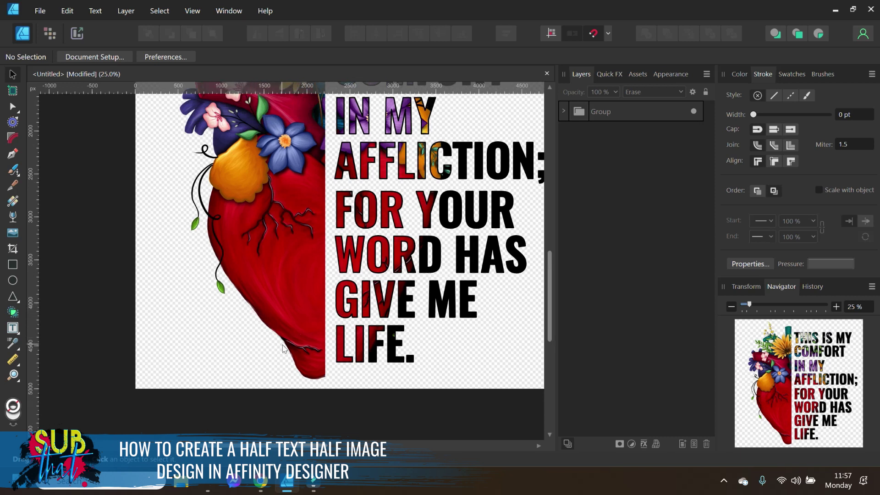
click(18, 333)
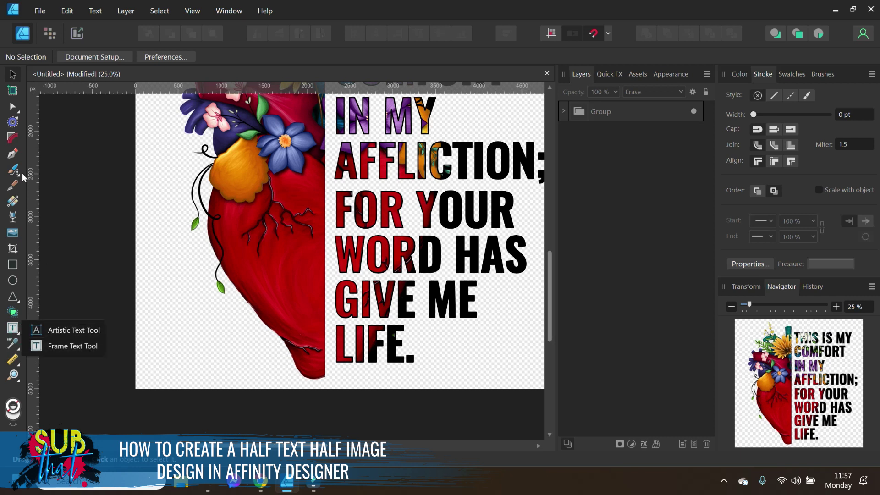
- Draw a two-node Pen path from the small leaf to the heart's tip, curved along its edge
click(12, 156)
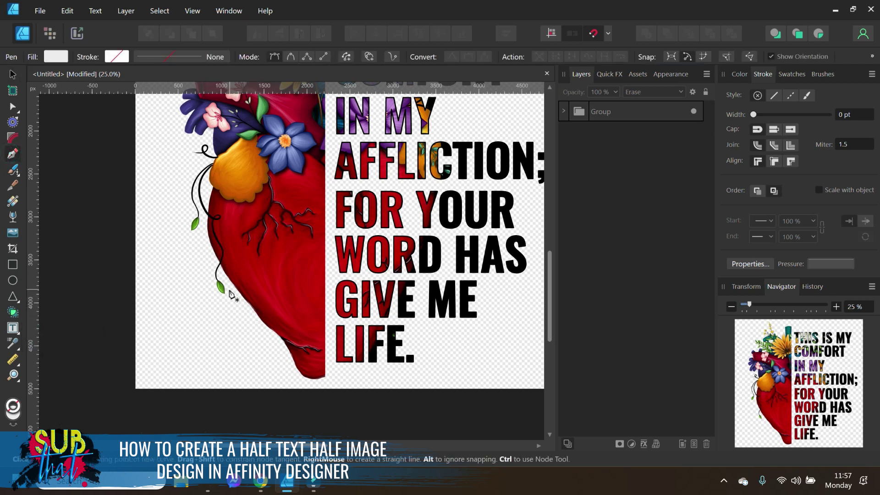
click(231, 289)
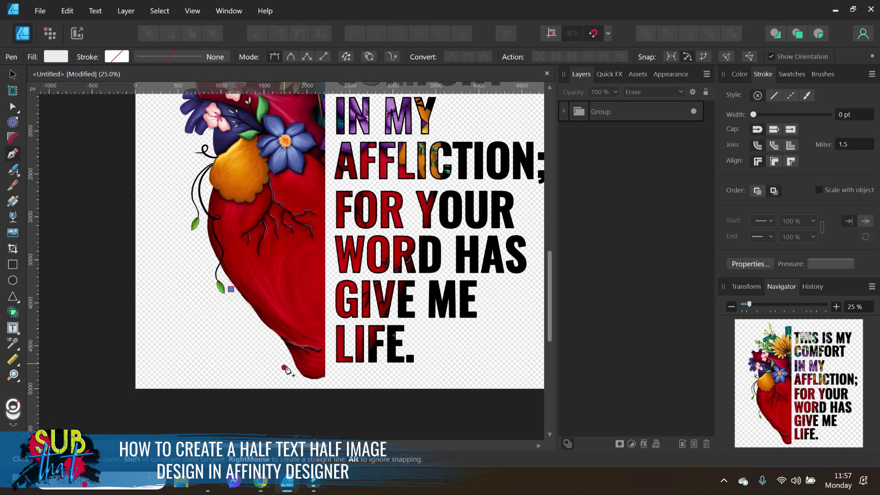
click(290, 367)
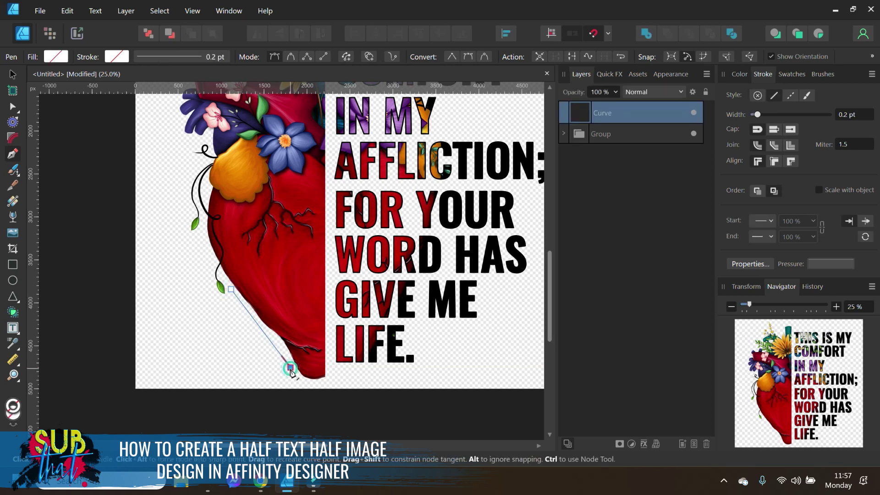
click(12, 109)
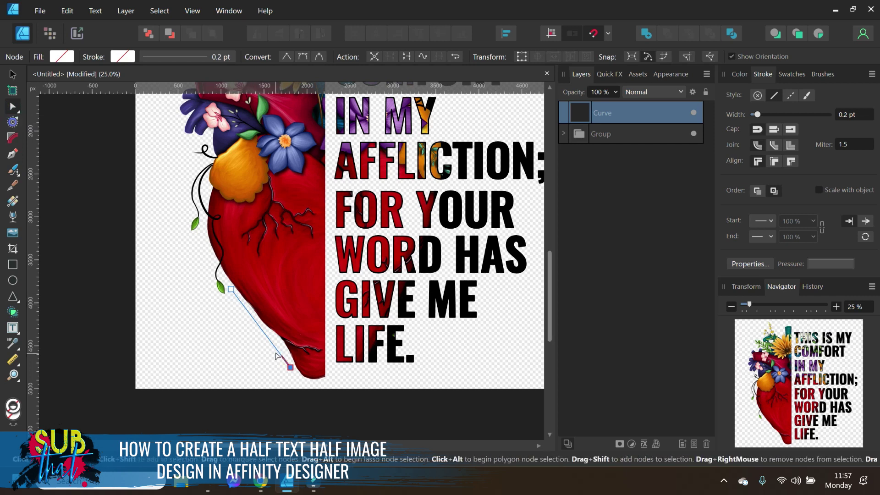
drag(277, 353, 249, 320)
drag(288, 368, 288, 376)
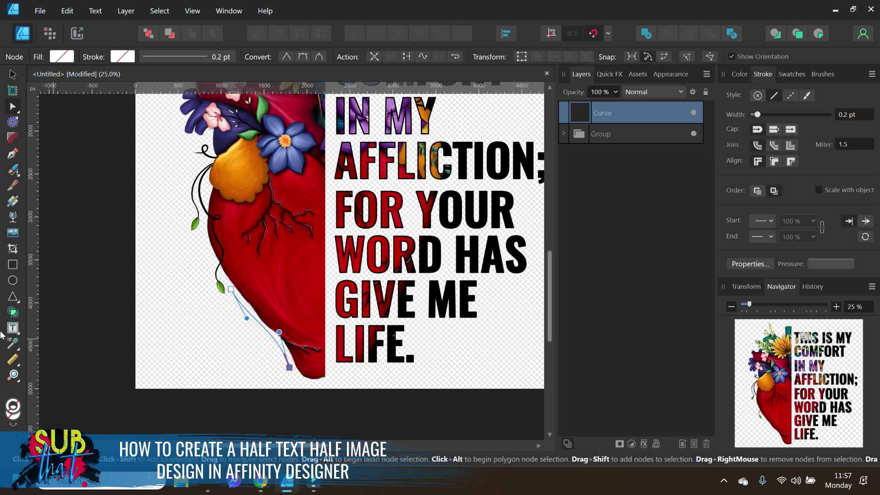
click(20, 333)
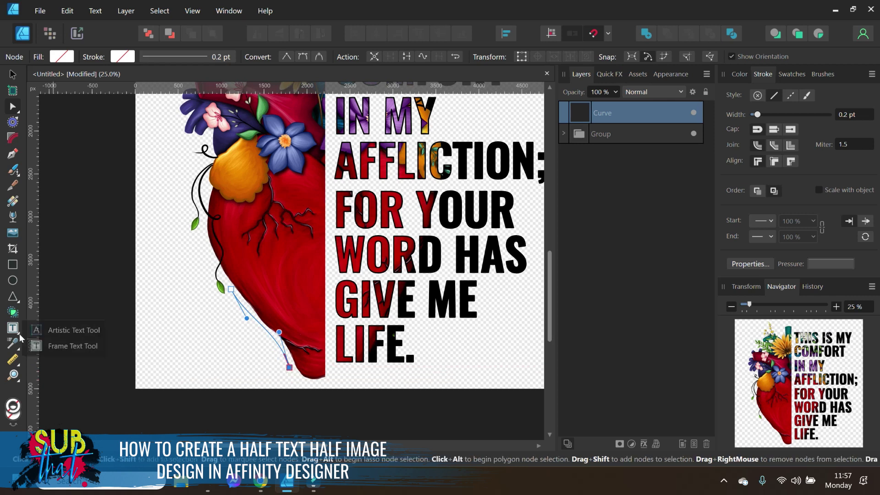
- Start path text on the curve using the Oswald Medium font
click(54, 332)
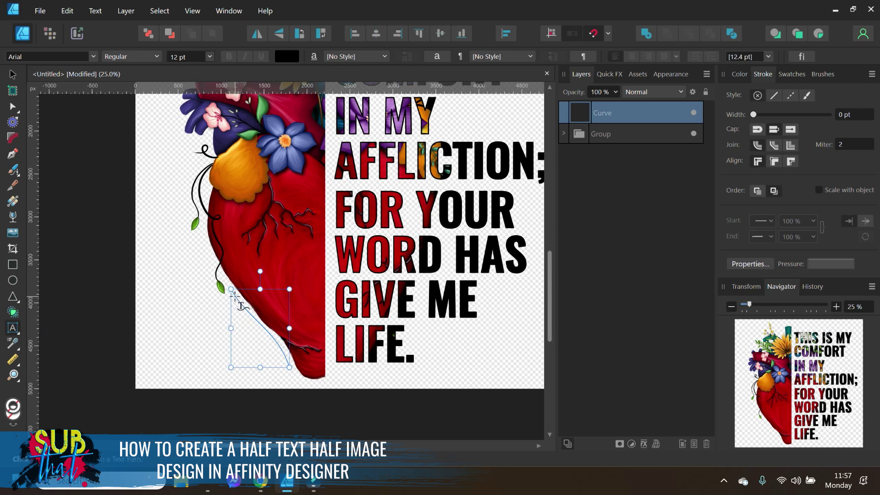
click(233, 294)
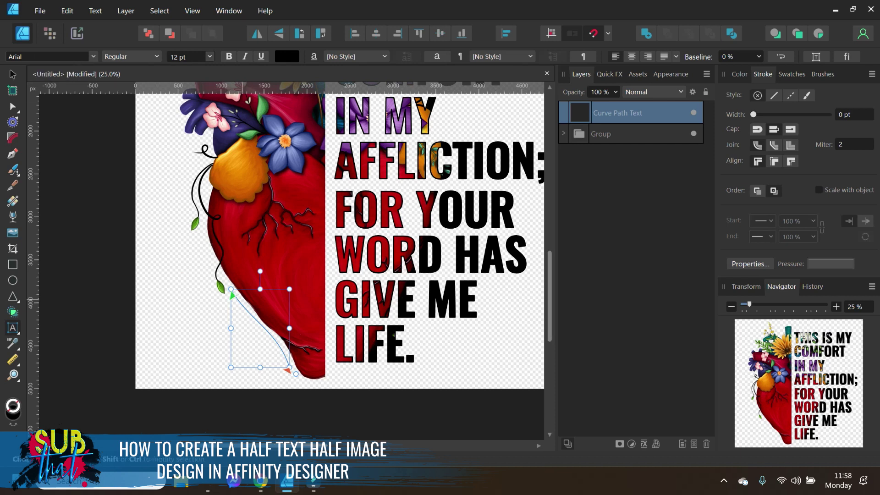
click(29, 55)
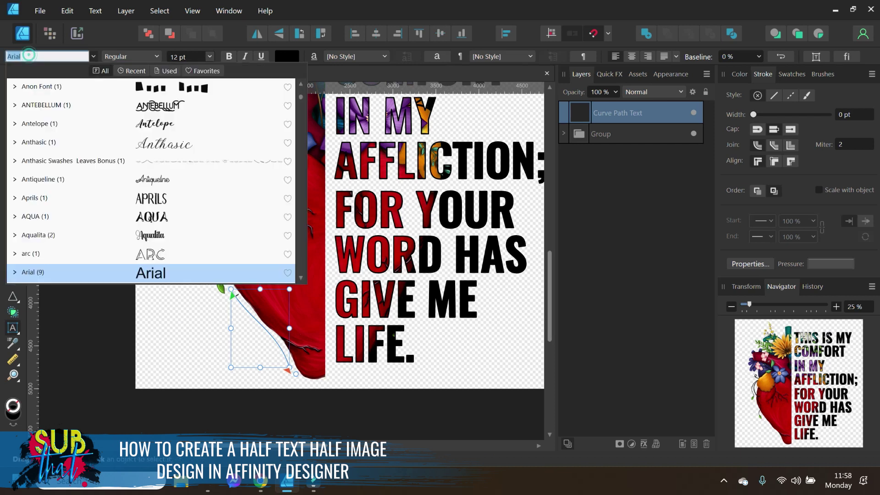
text(OSWA)
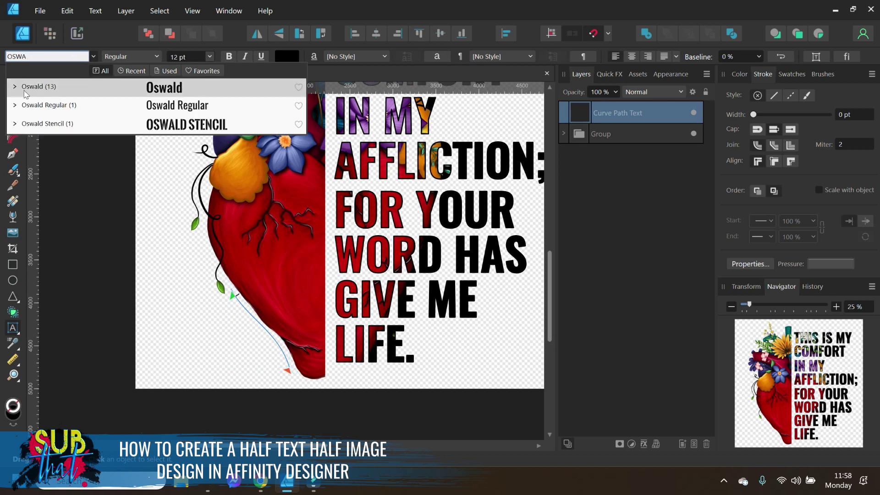
click(15, 86)
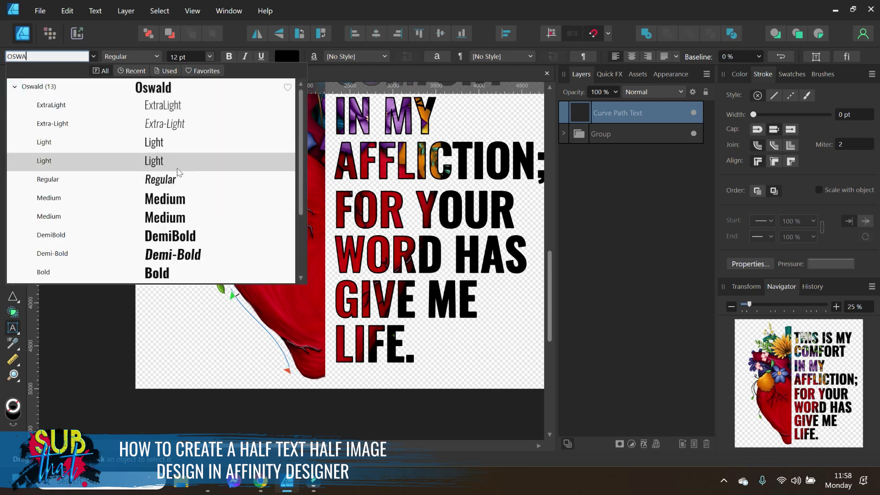
click(177, 199)
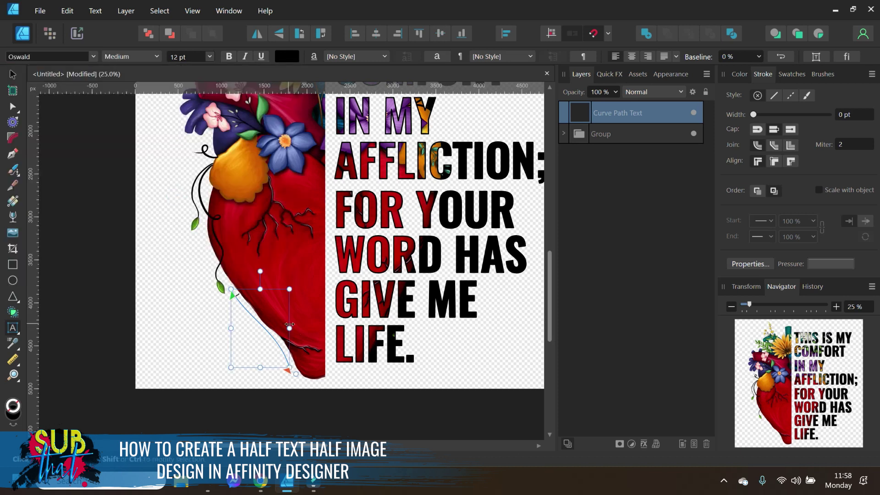
- Type the name-plus-WARRIOR text at 25 pt, centred along the curve, and nudge it into place
text(GABRIELA'S WARRIOR)
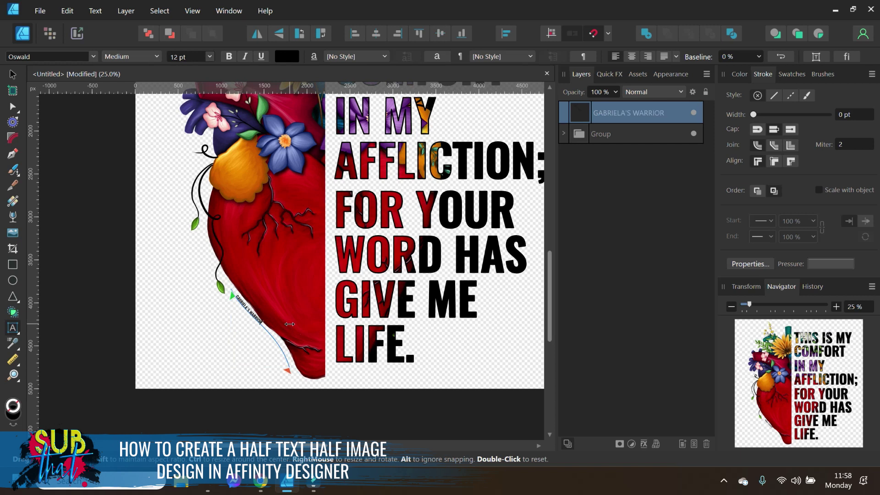
key(Escape)
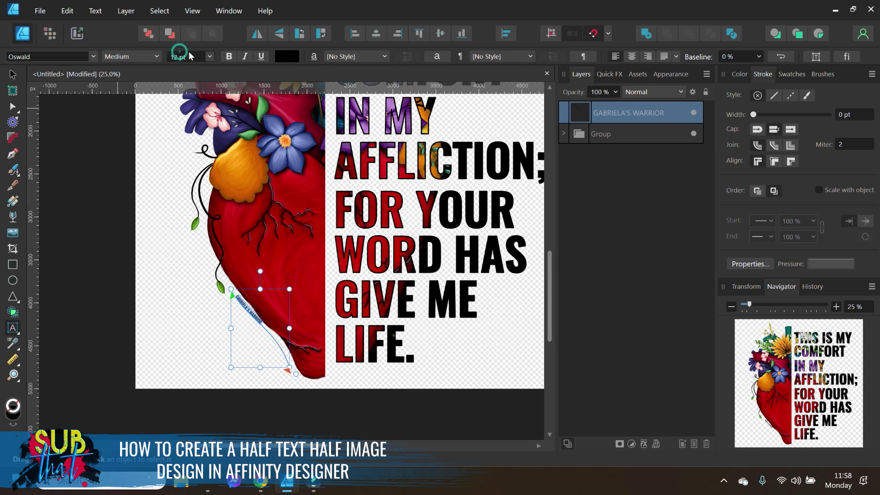
click(184, 56)
text(25)
key(Return)
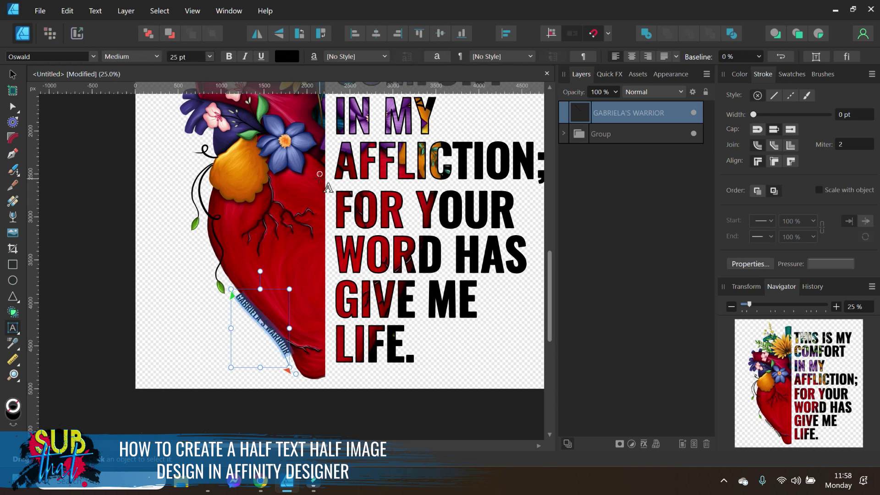
click(632, 58)
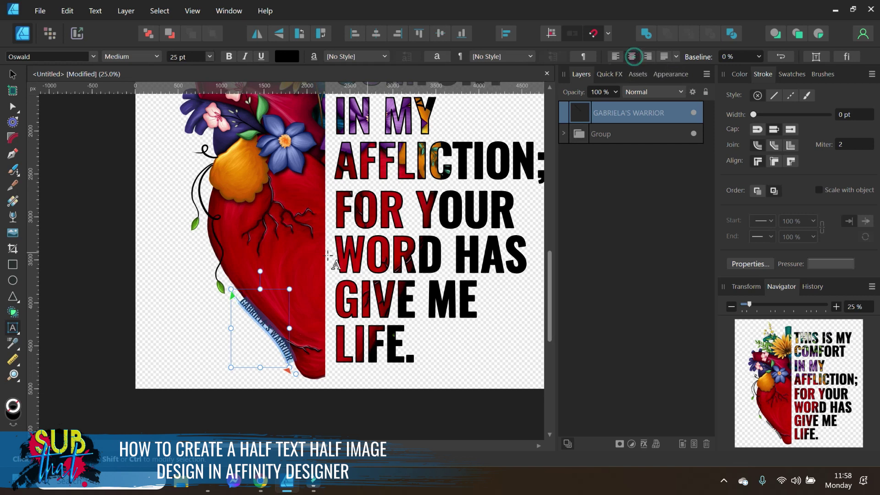
click(14, 78)
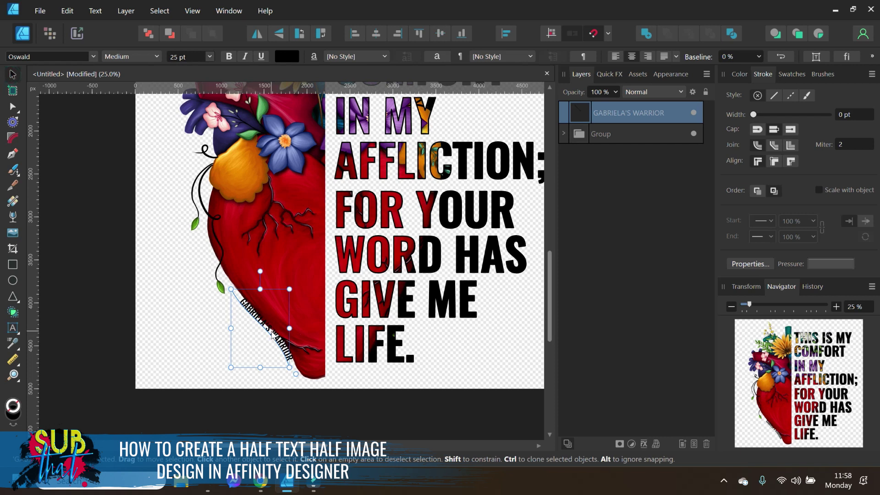
drag(272, 335, 273, 334)
- Colour the entire path text dark blue using the Color wheel
click(740, 74)
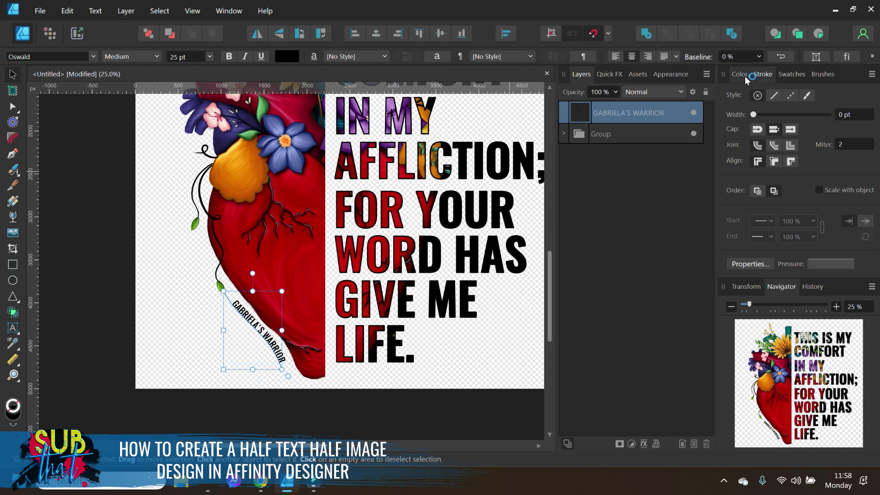
click(742, 109)
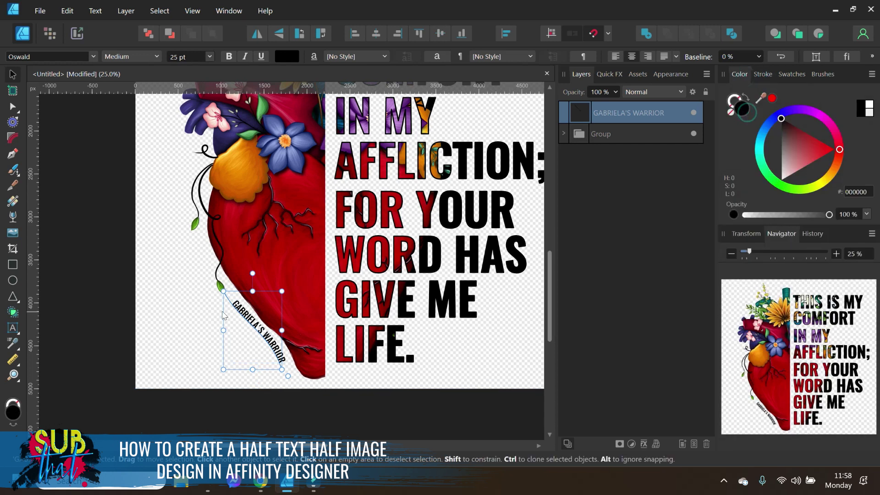
triple_click(248, 316)
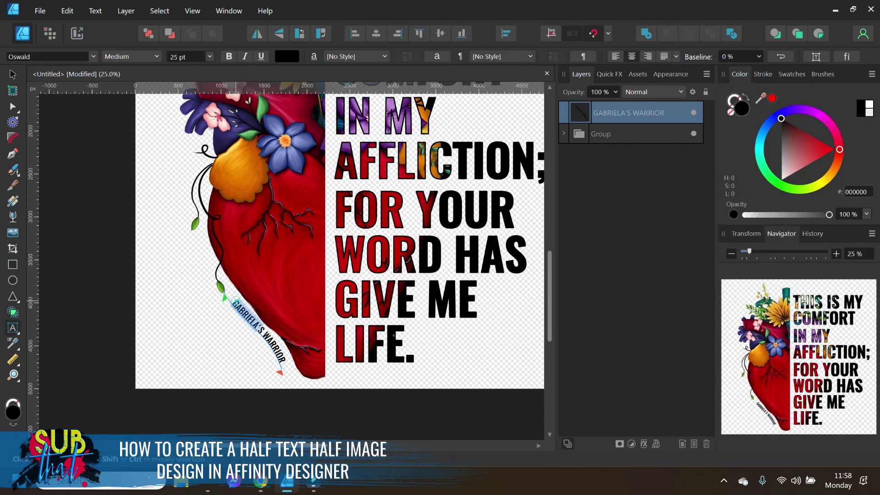
click(773, 126)
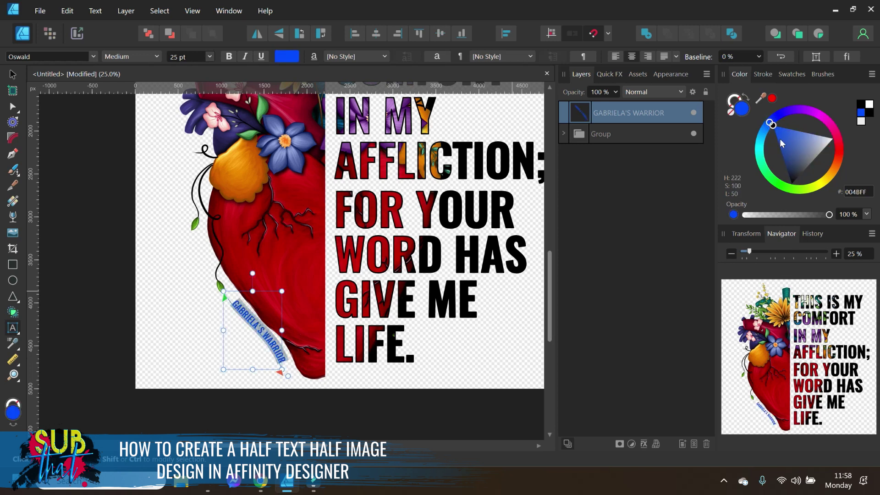
drag(779, 140, 776, 149)
click(13, 74)
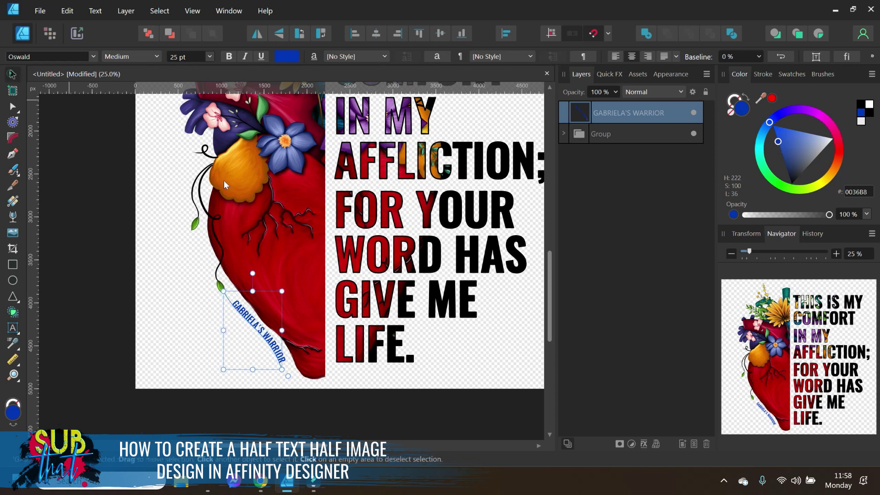
click(375, 377)
- Zoom out to 15%, move the path text layer into the main Group, and select the Group
scroll(375, 407, up, 2)
scroll(374, 407, up, 1)
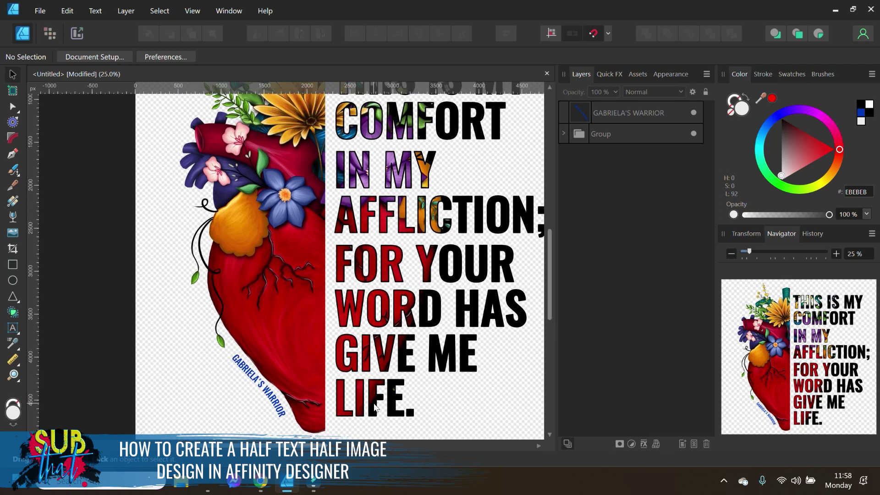
click(731, 253)
click(731, 254)
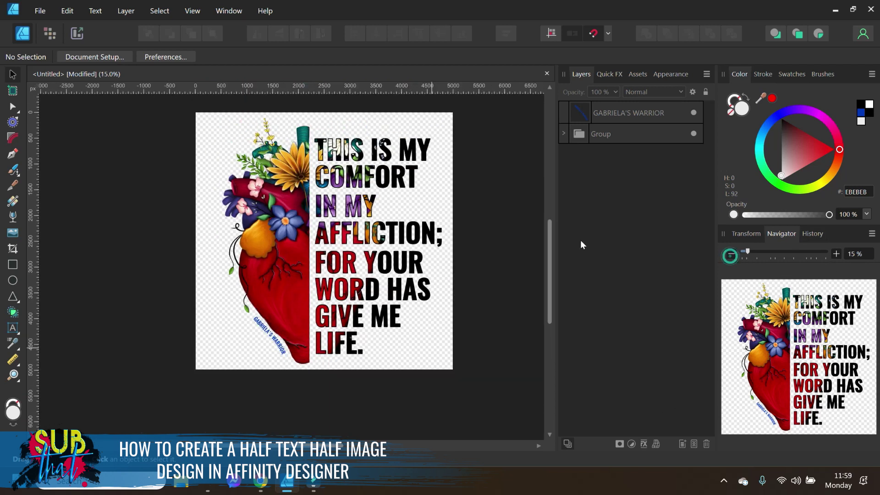
click(563, 134)
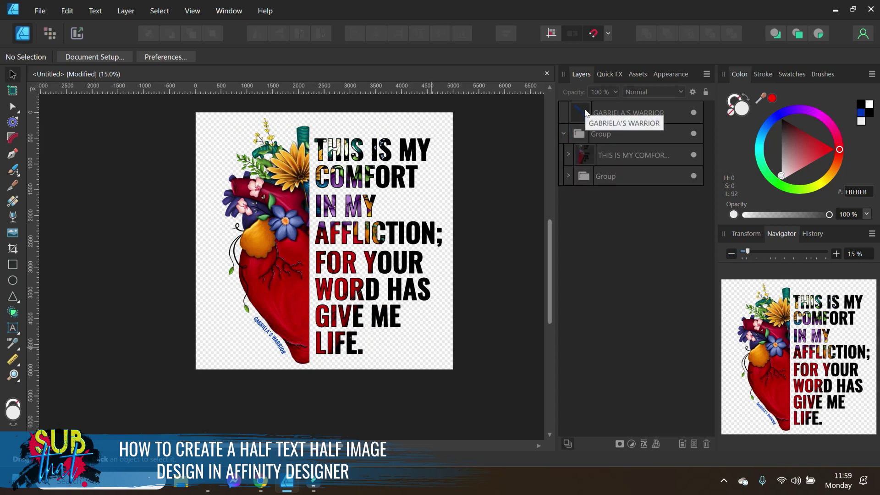
click(585, 115)
drag(576, 115, 578, 145)
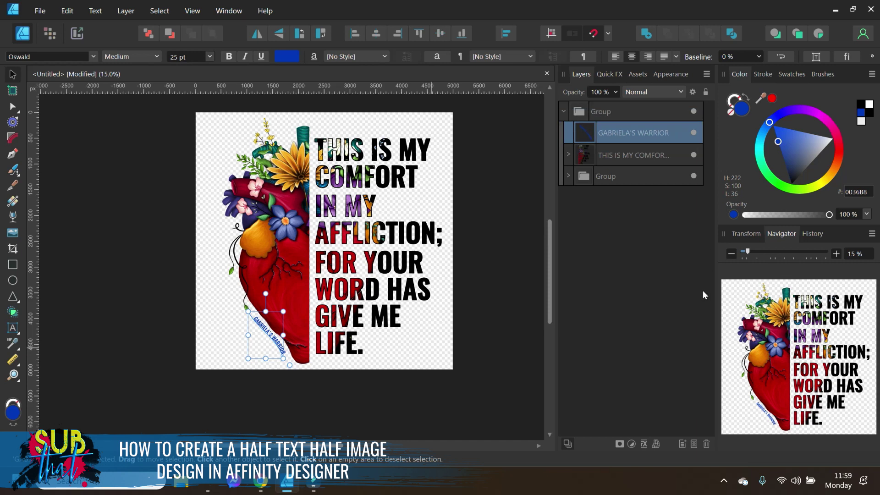
click(564, 111)
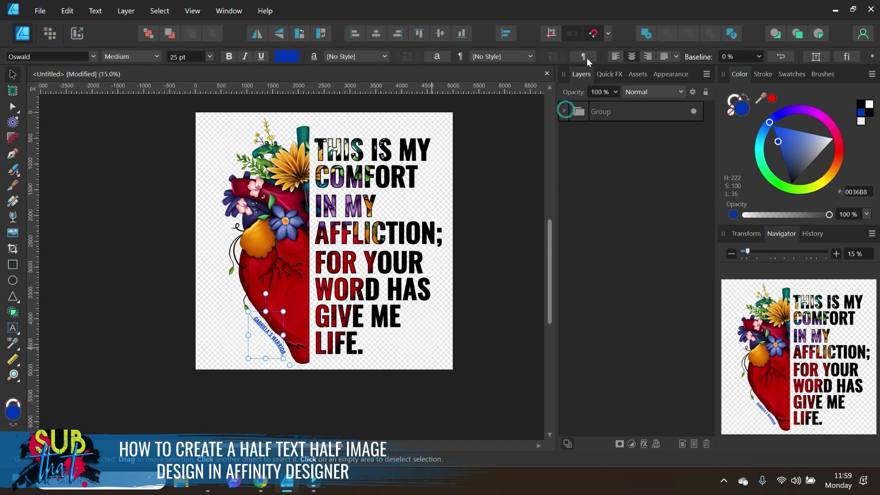
click(601, 111)
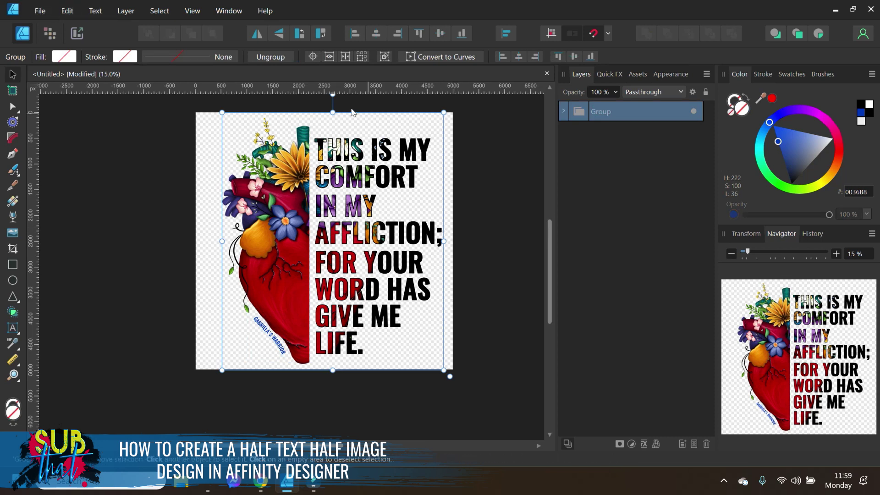
click(41, 11)
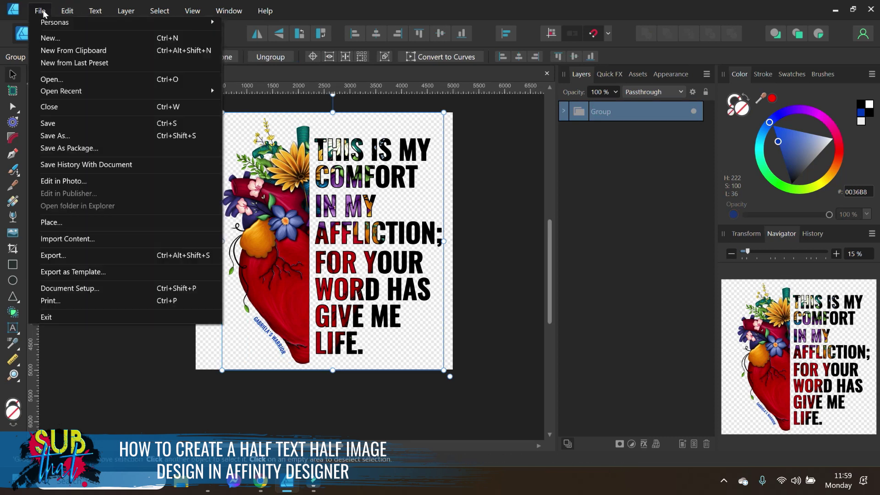
click(77, 257)
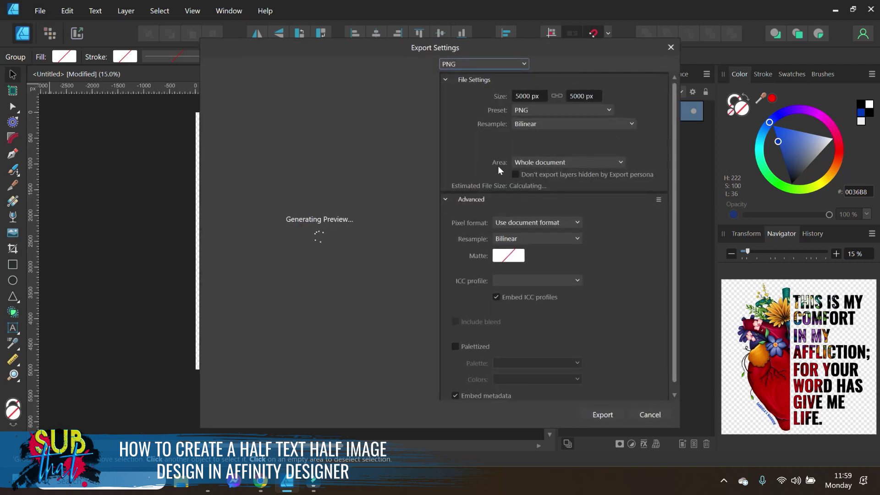
click(567, 162)
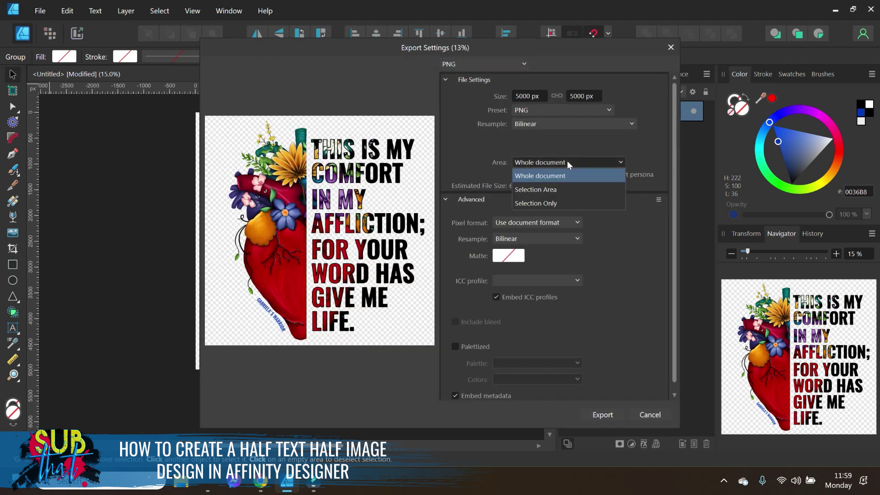
click(557, 204)
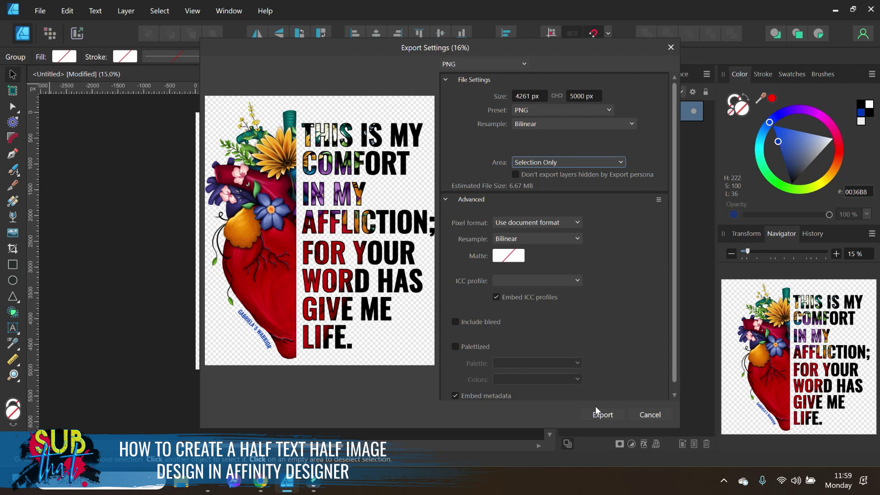
click(584, 165)
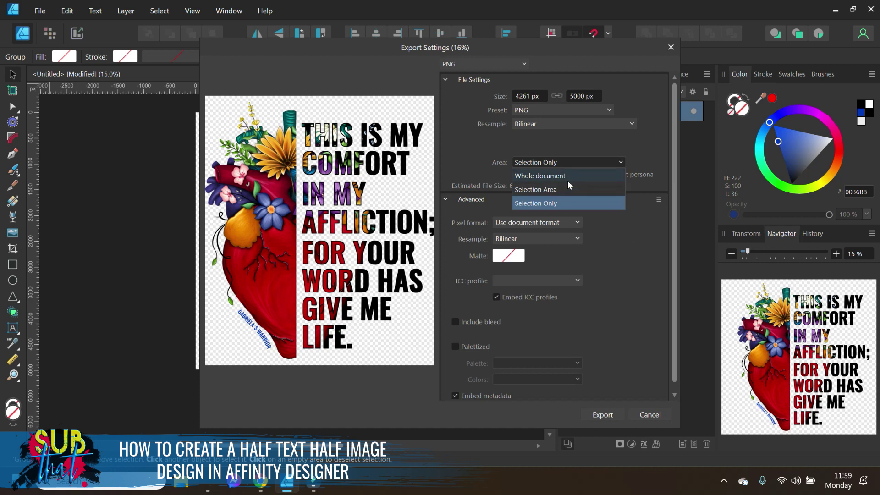
click(617, 247)
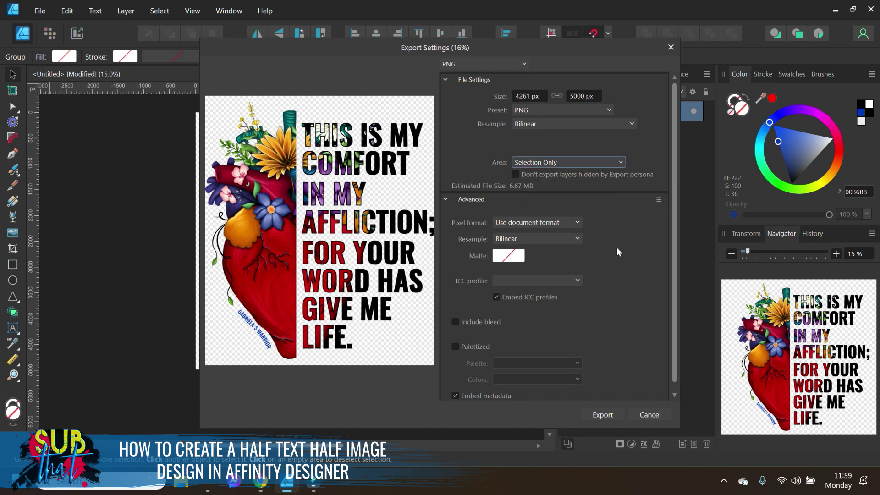
click(649, 415)
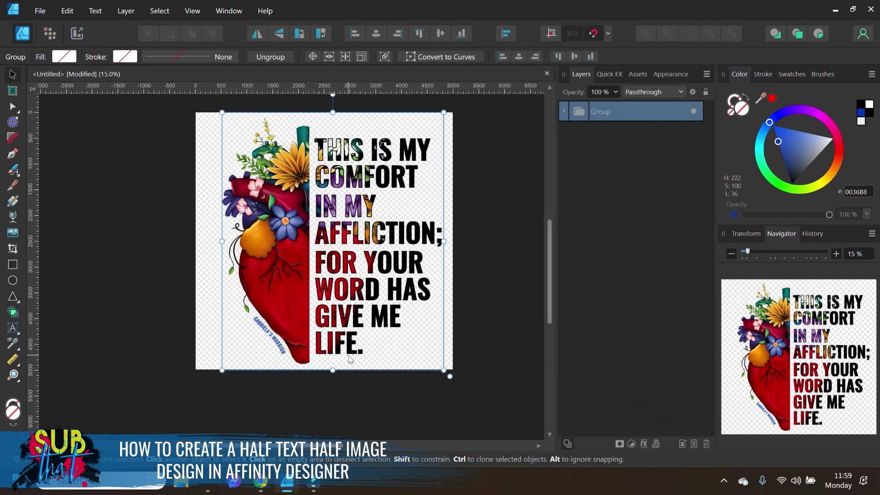